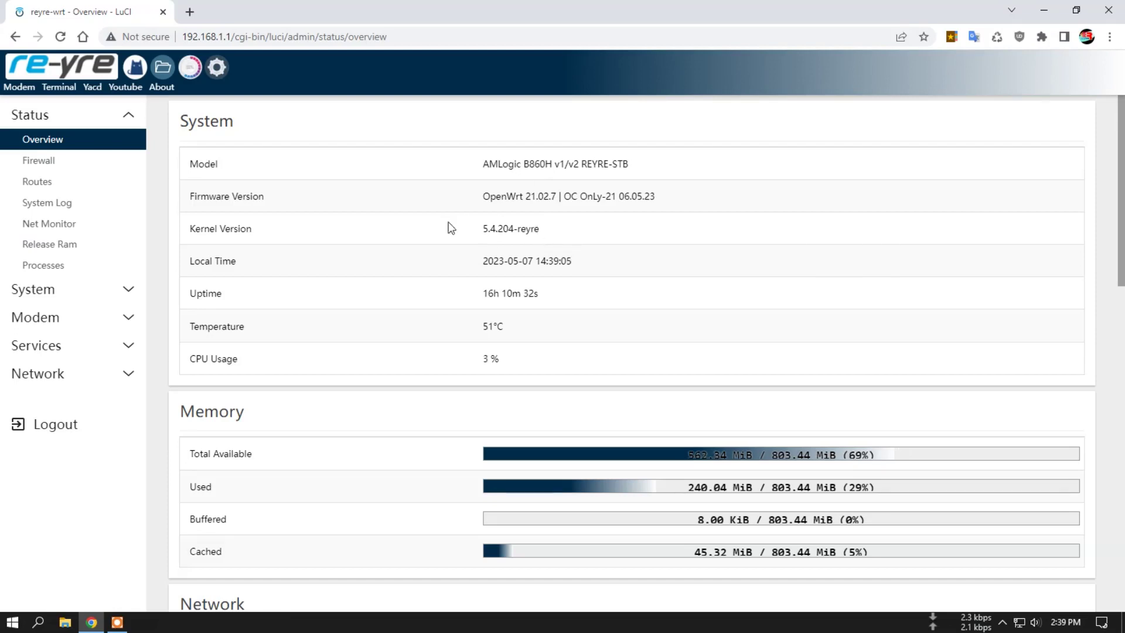
Step: Open the router's File Manager in a separate browser tab and switch to it
right_click(162, 69)
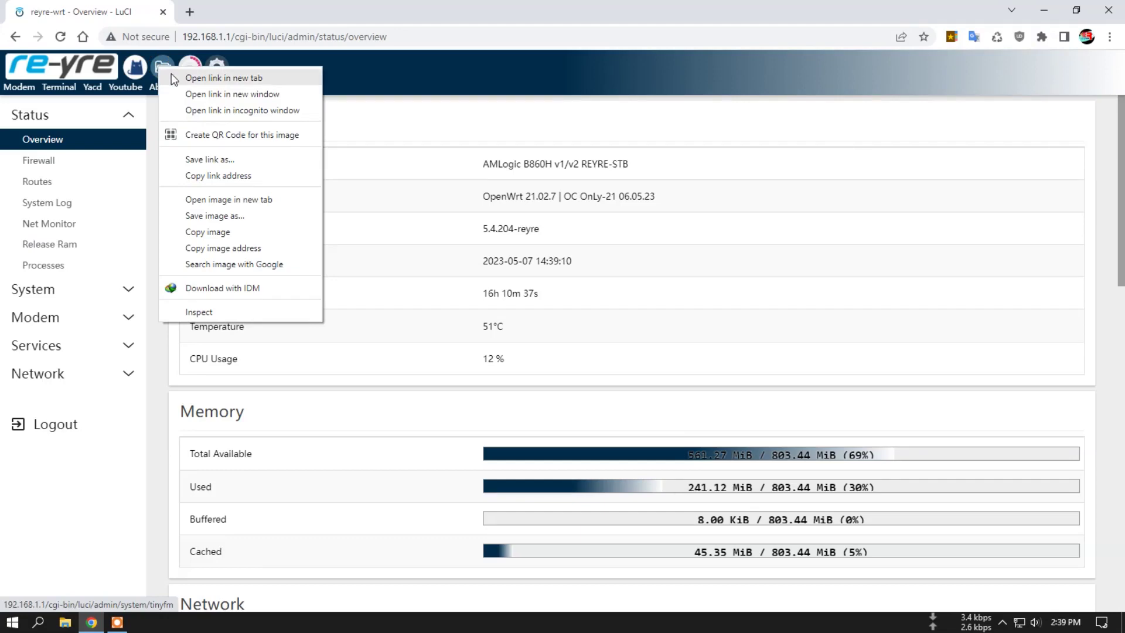
click(174, 79)
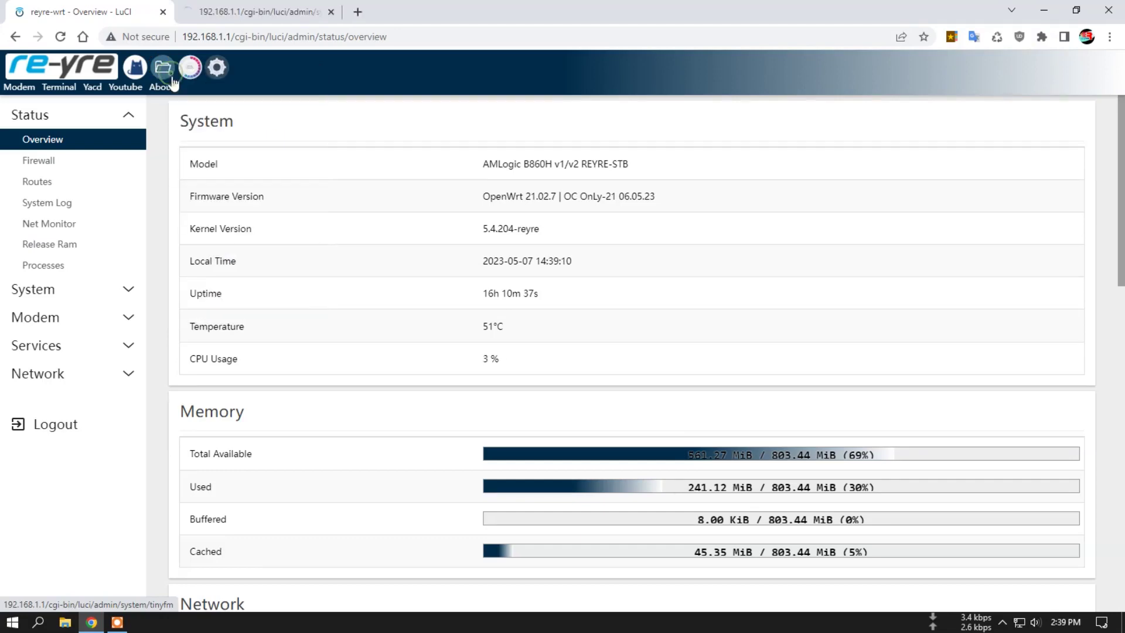
click(238, 9)
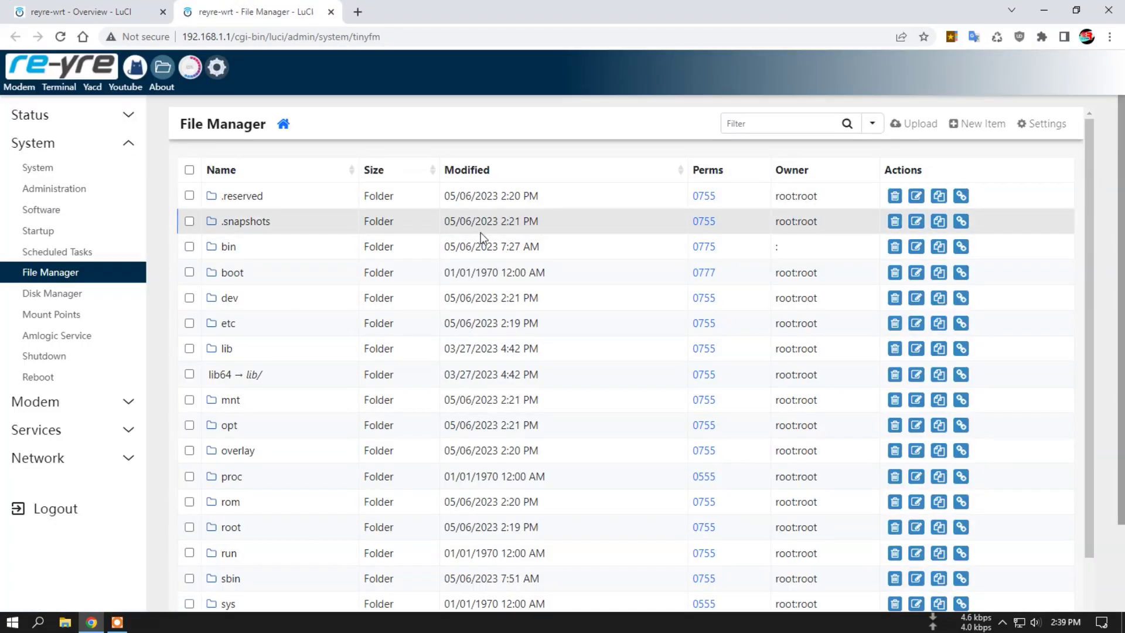
Step: Go to the folder /www/luci-static/resources/view/status/include
scroll(447, 294, down, 3)
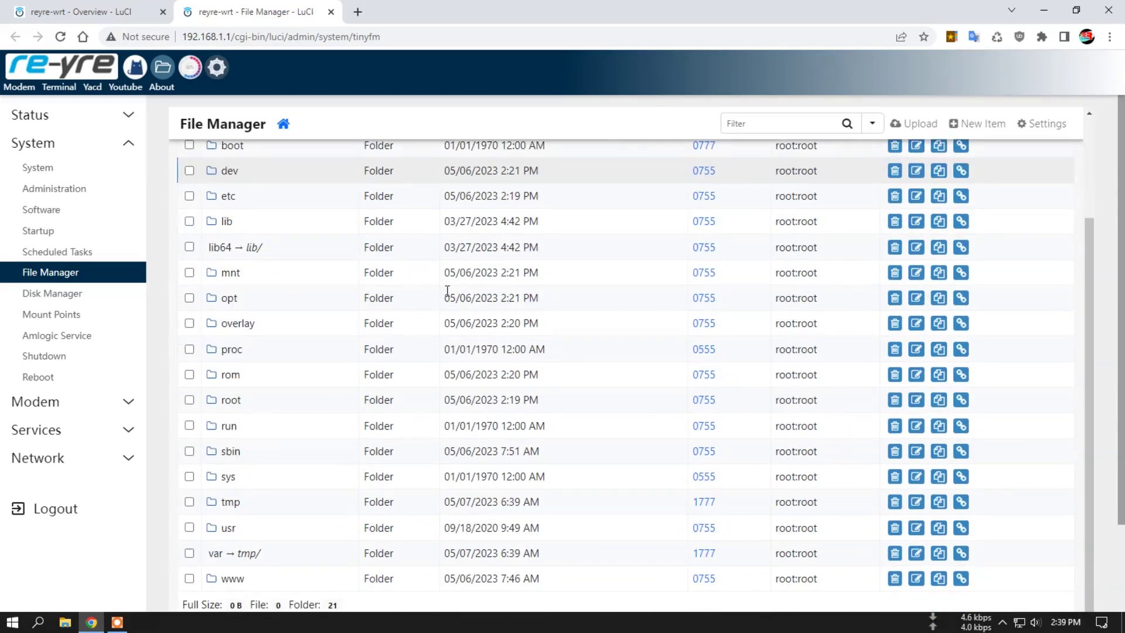
click(234, 580)
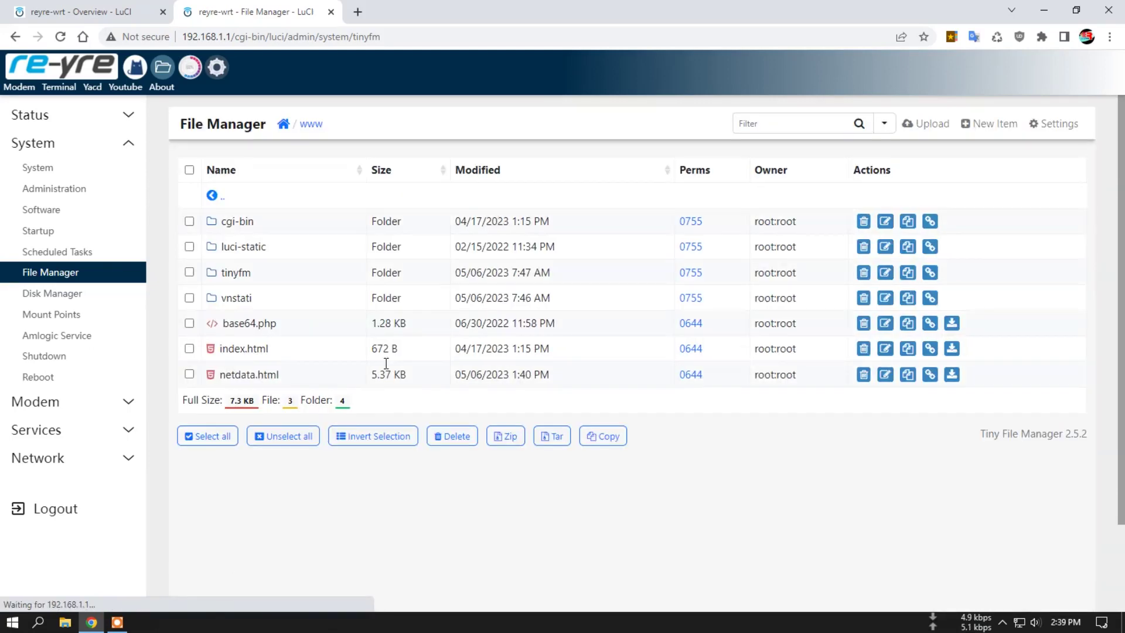
click(243, 247)
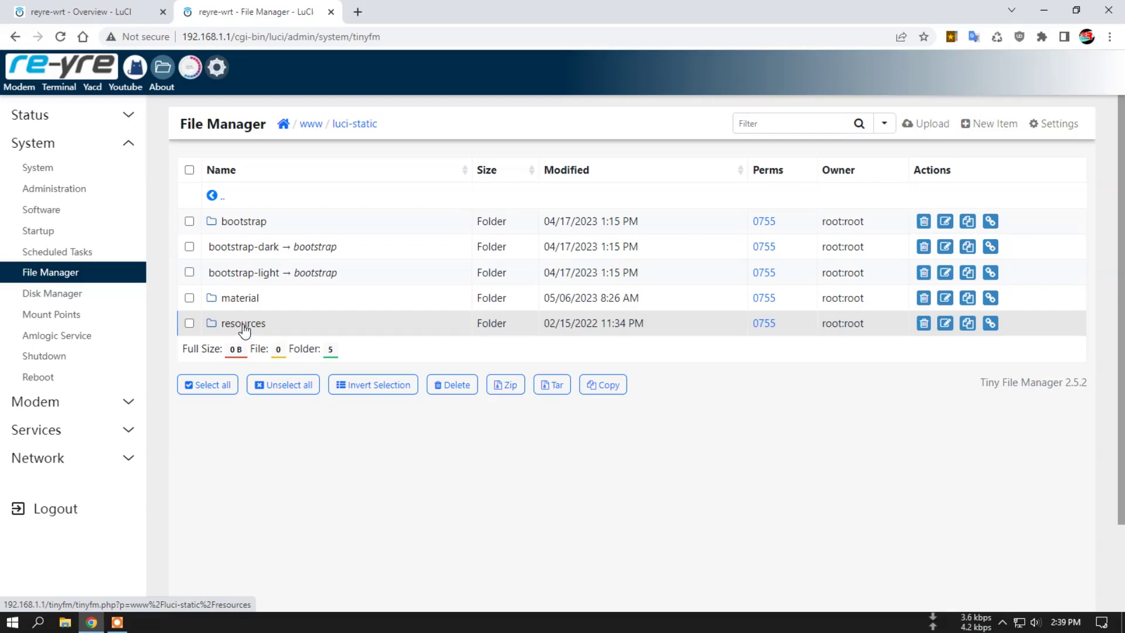
click(243, 324)
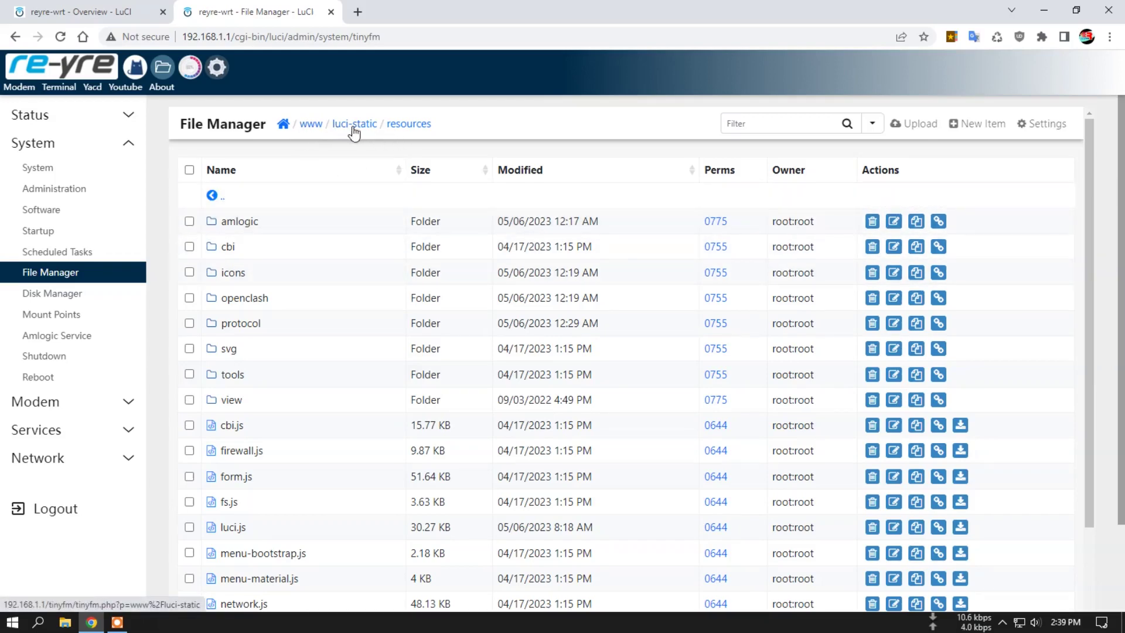
click(232, 401)
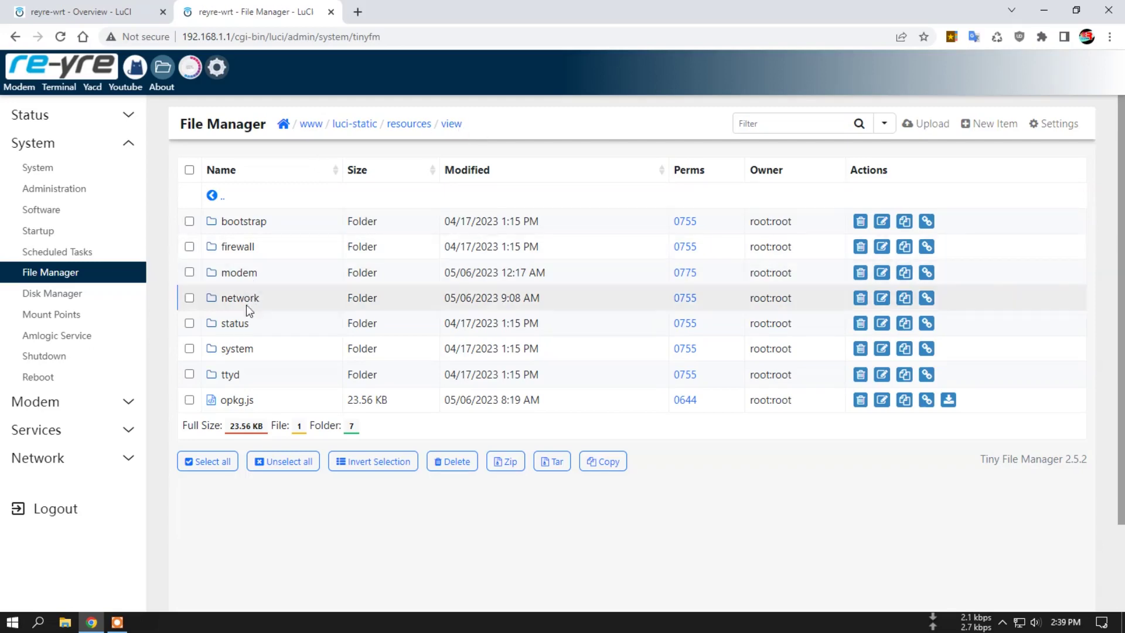
click(235, 324)
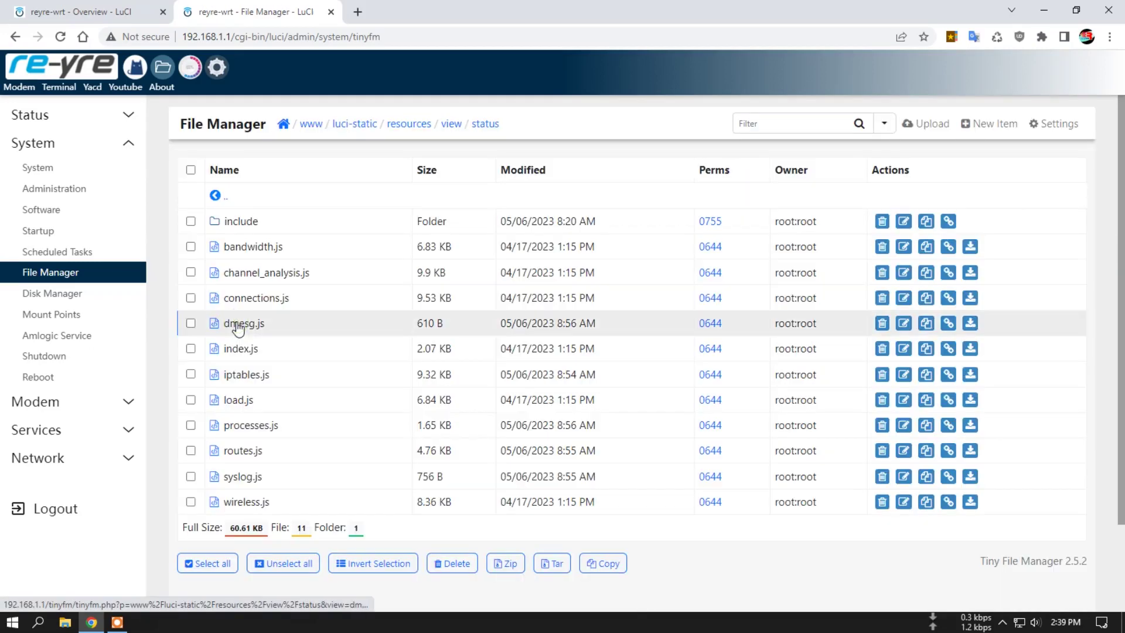
click(240, 222)
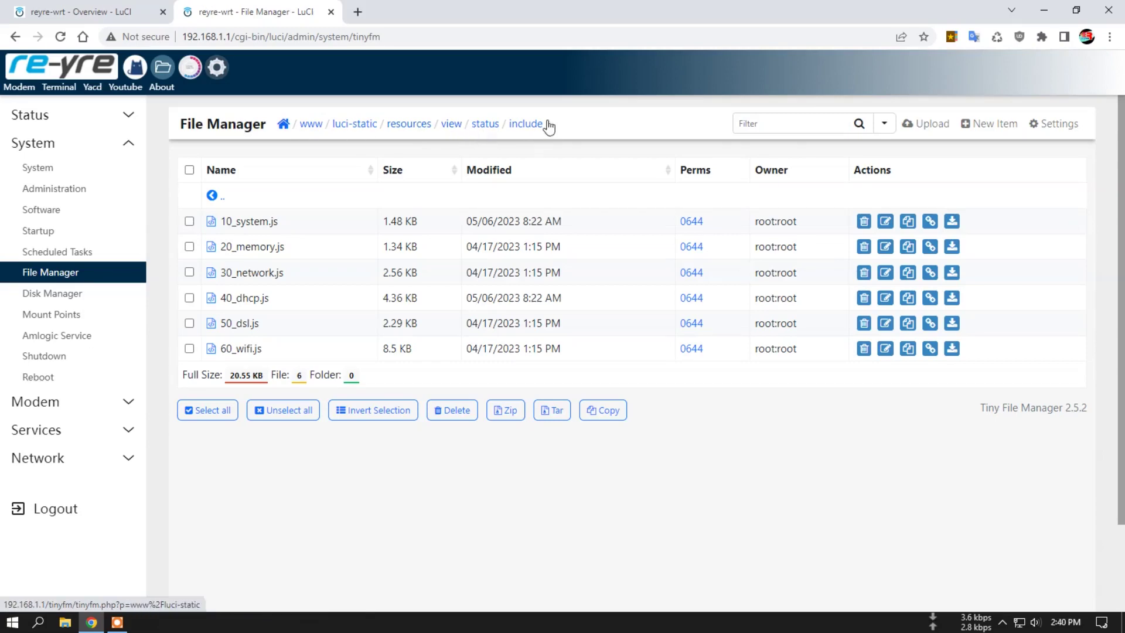
drag(597, 123, 288, 123)
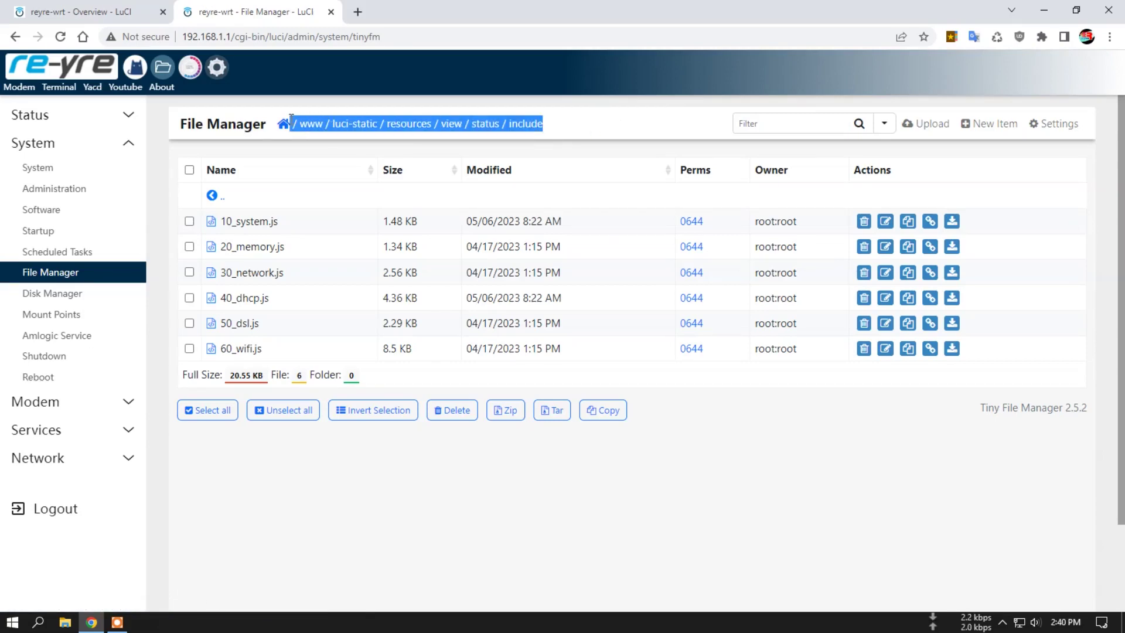
click(368, 150)
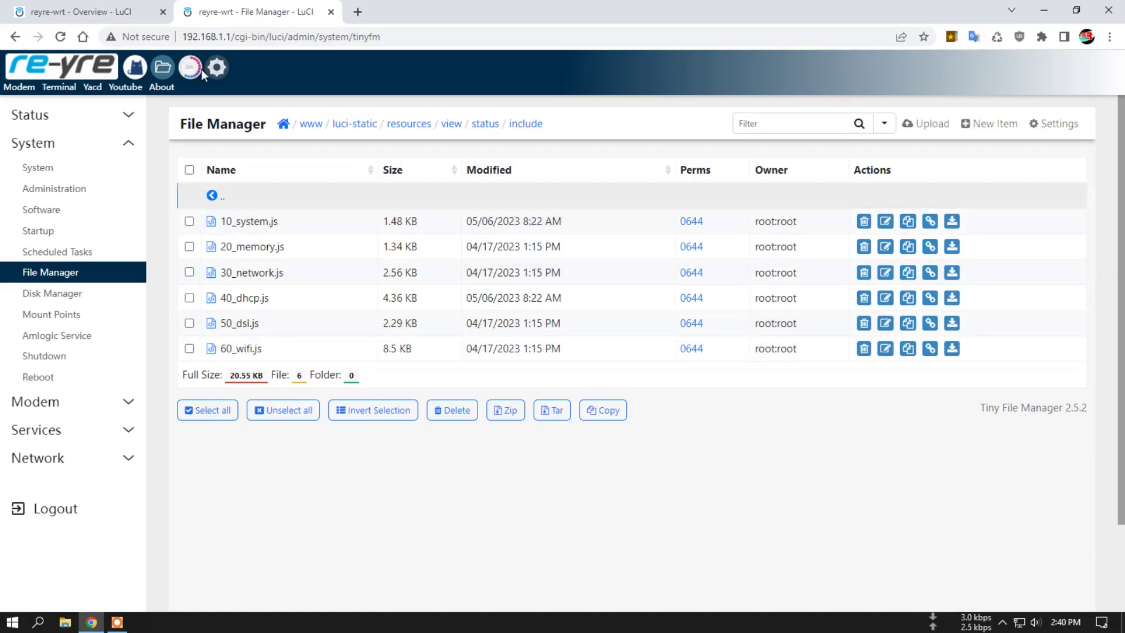
Step: Examine the status Overview page from System down to Active DHCP Leases against the script files in the include folder
click(97, 12)
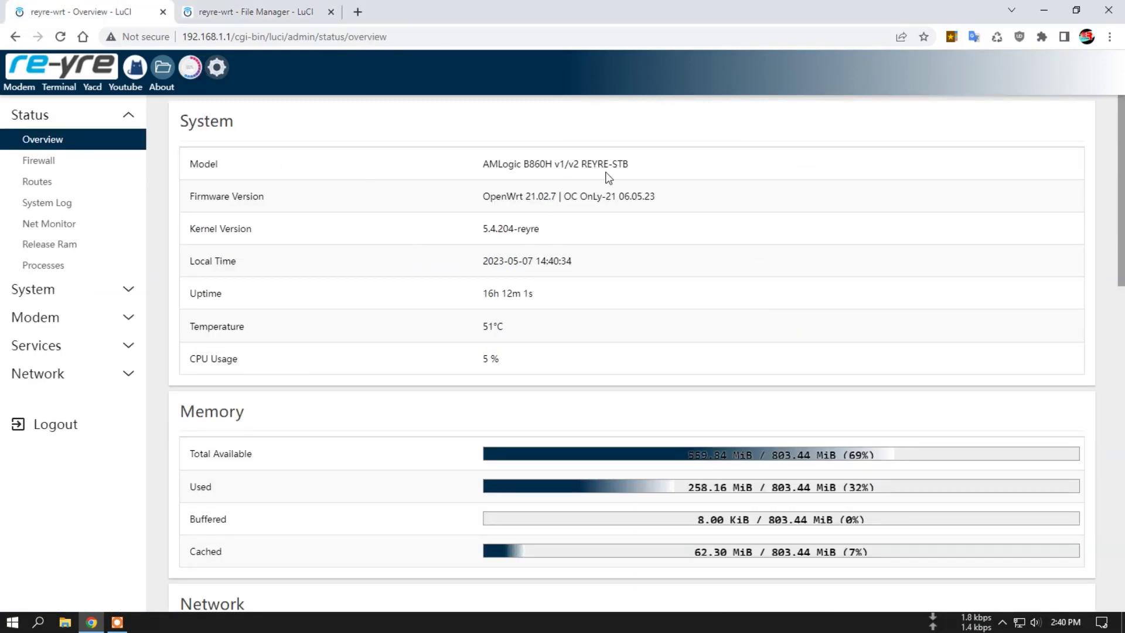
drag(179, 117, 247, 118)
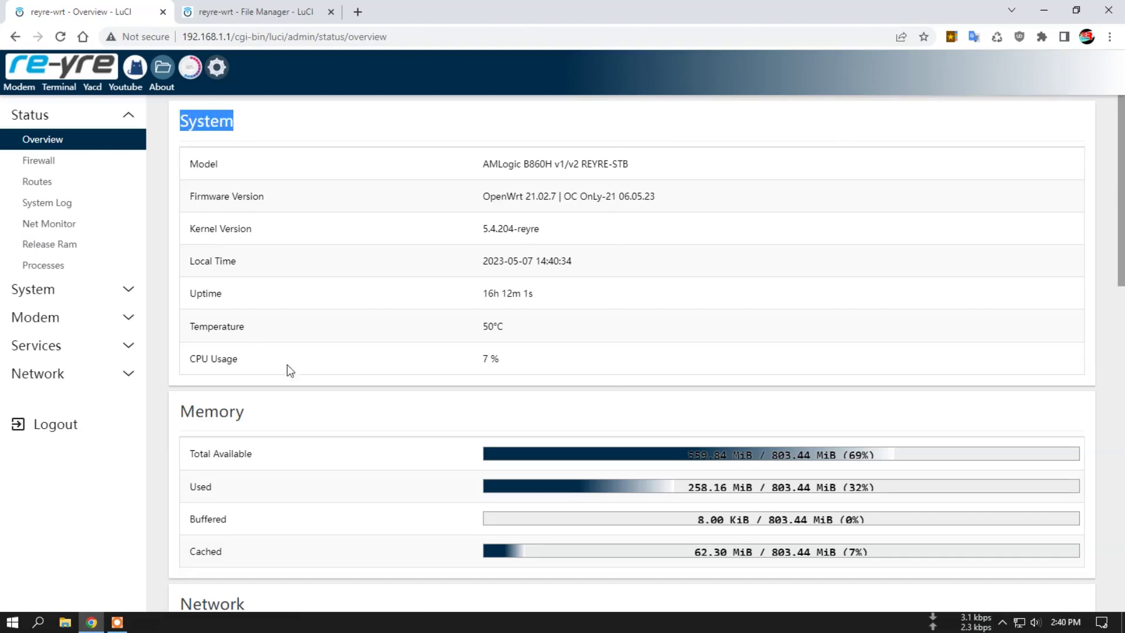
scroll(213, 344, down, 20)
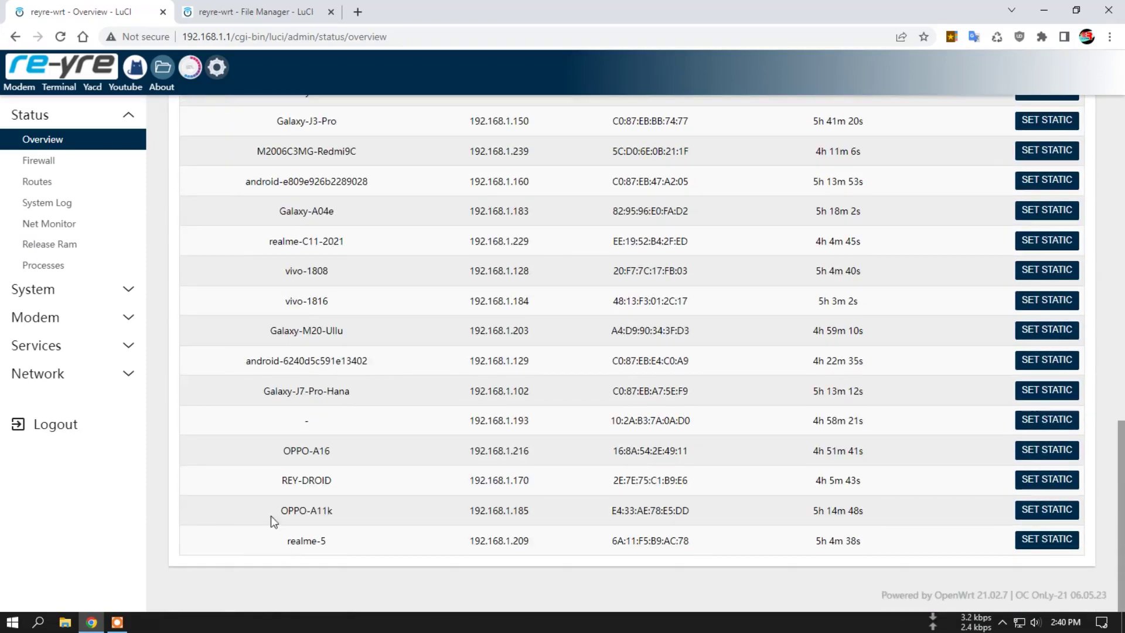
click(229, 7)
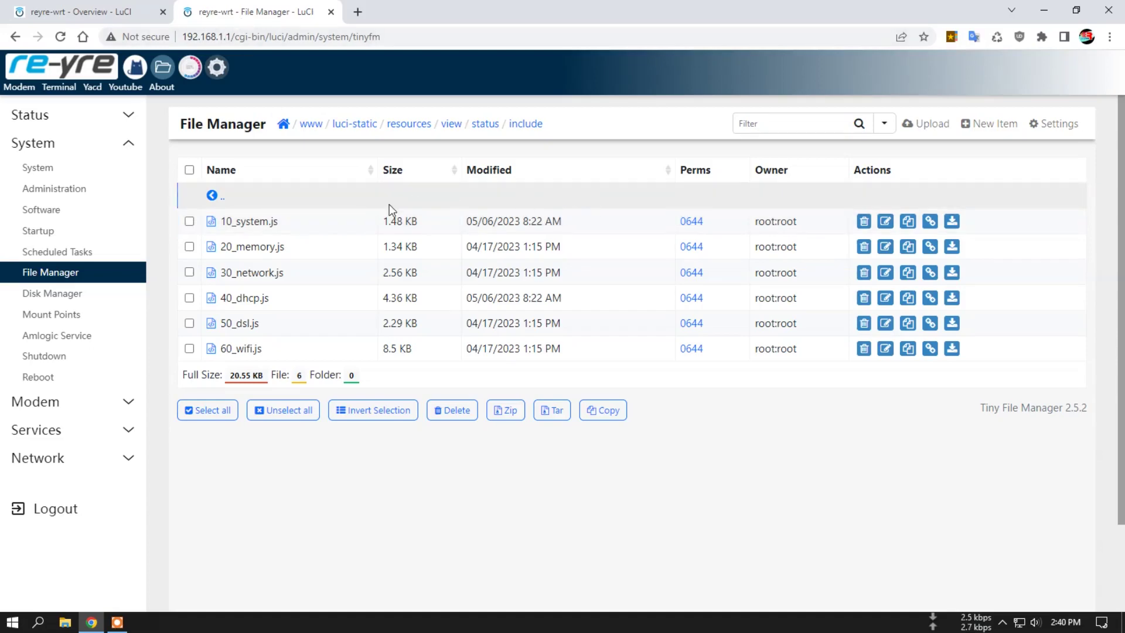
click(82, 12)
scroll(540, 258, up, 10)
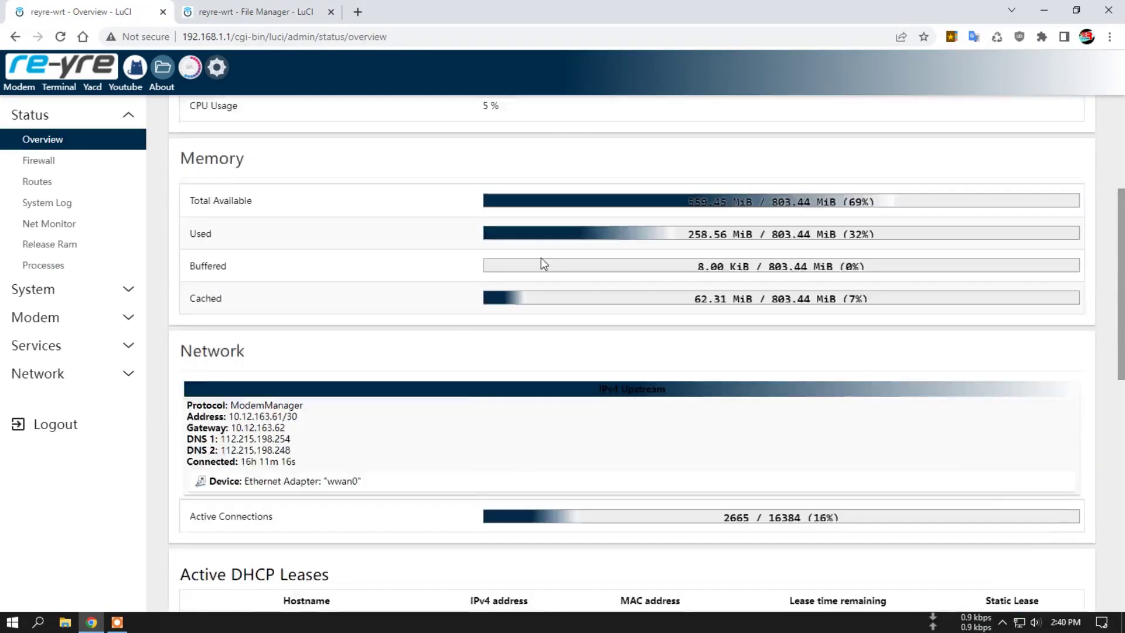
scroll(540, 262, up, 4)
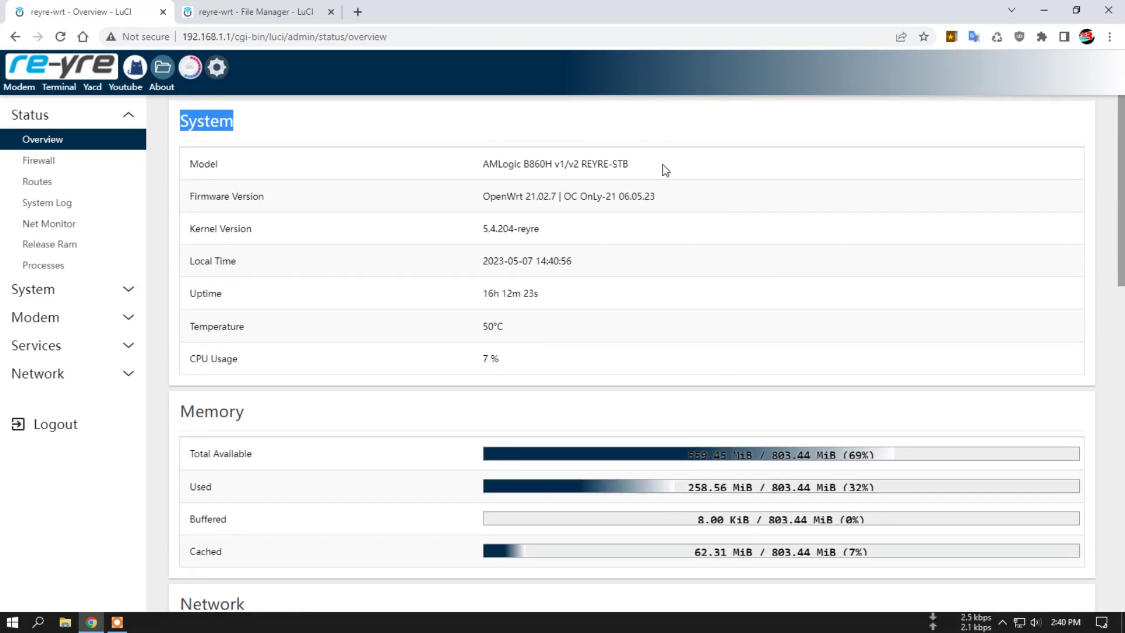
Step: Return to the include folder in File Manager and open the file 10_system.js
click(256, 10)
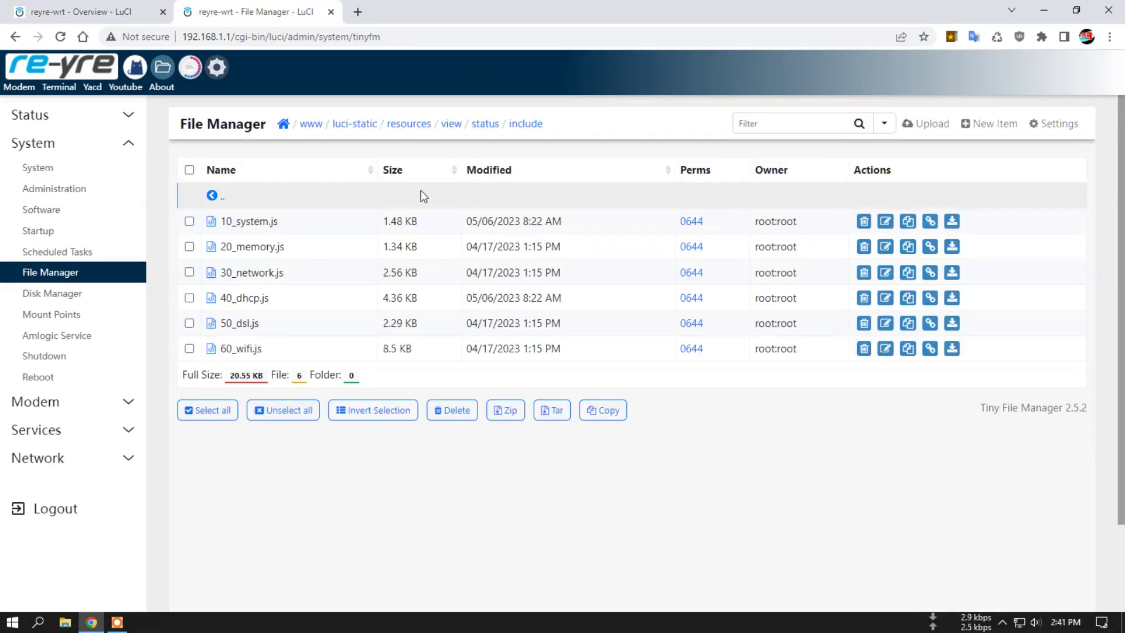
click(249, 221)
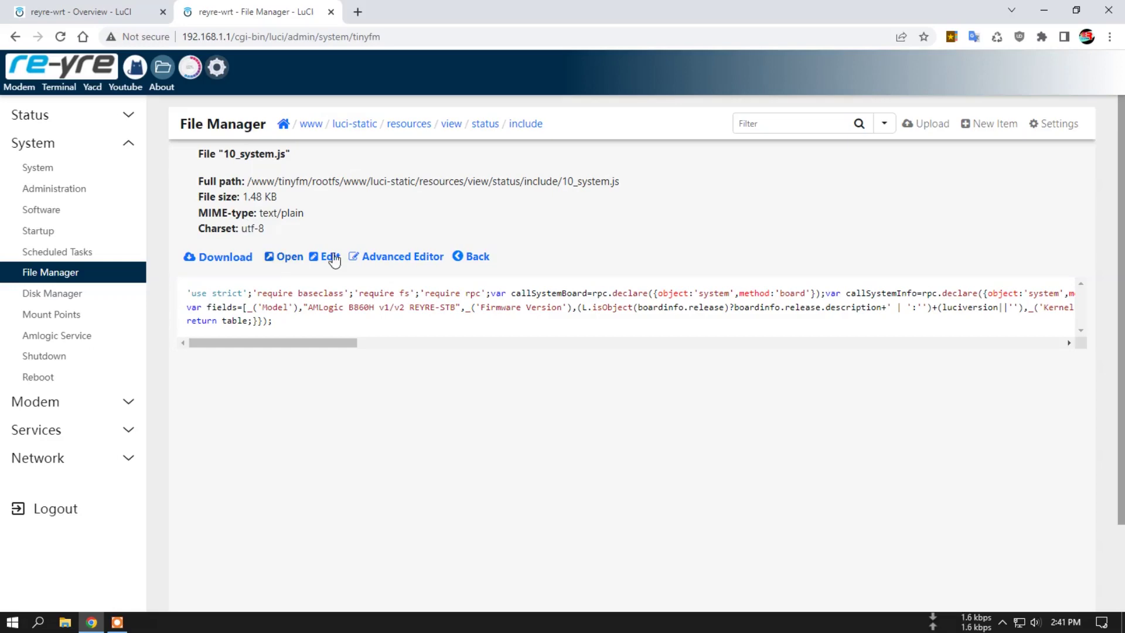
click(390, 260)
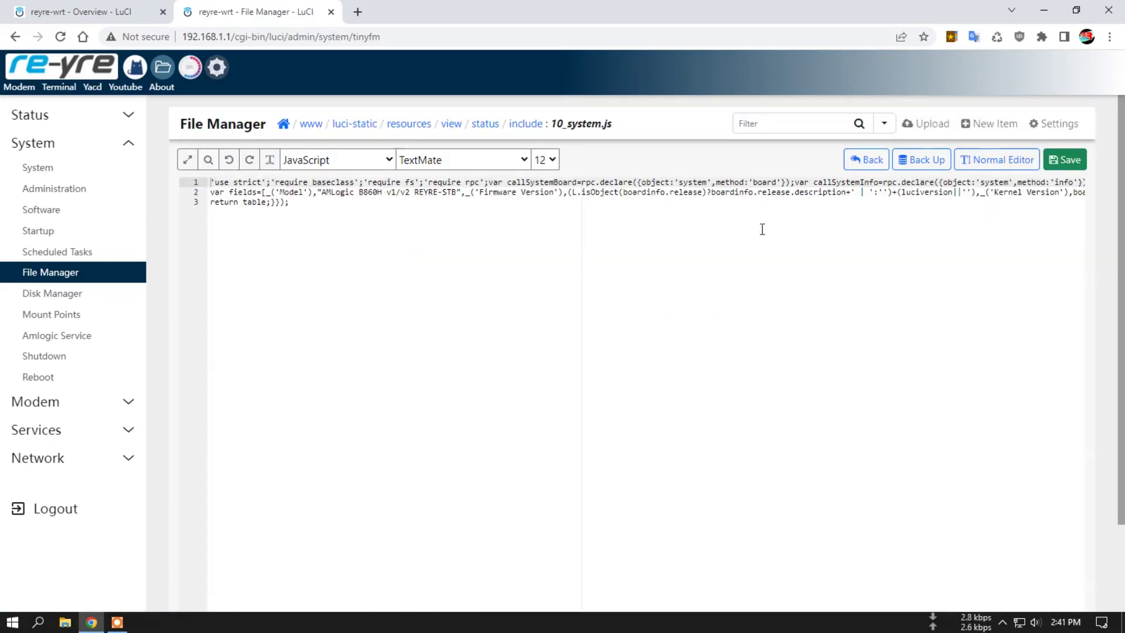
scroll(849, 436, down, 2)
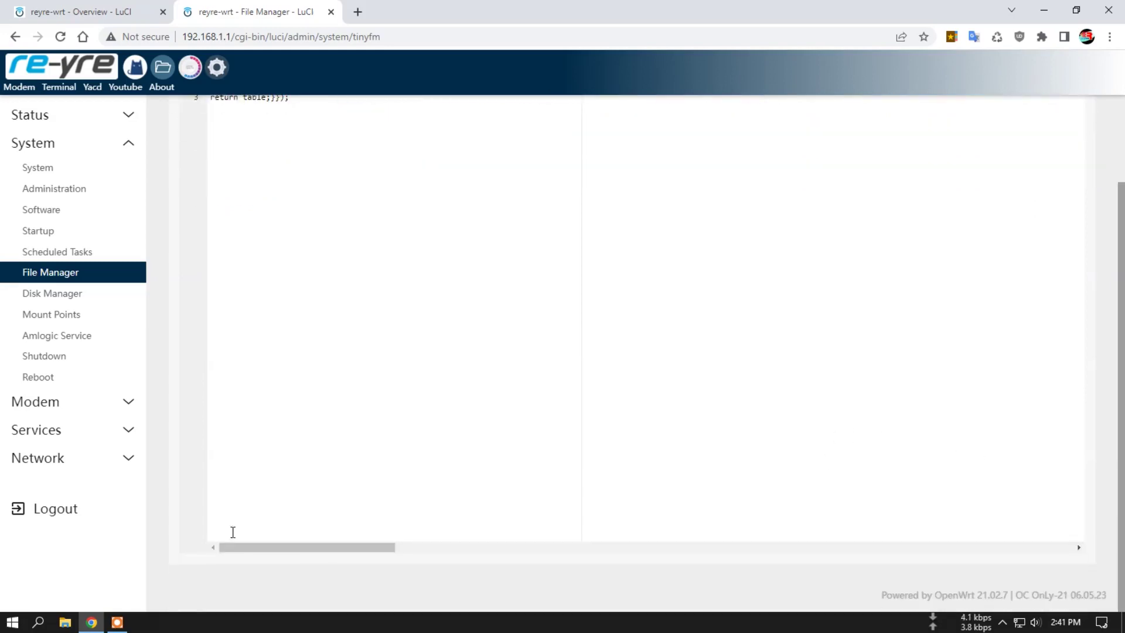
scroll(914, 513, up, 2)
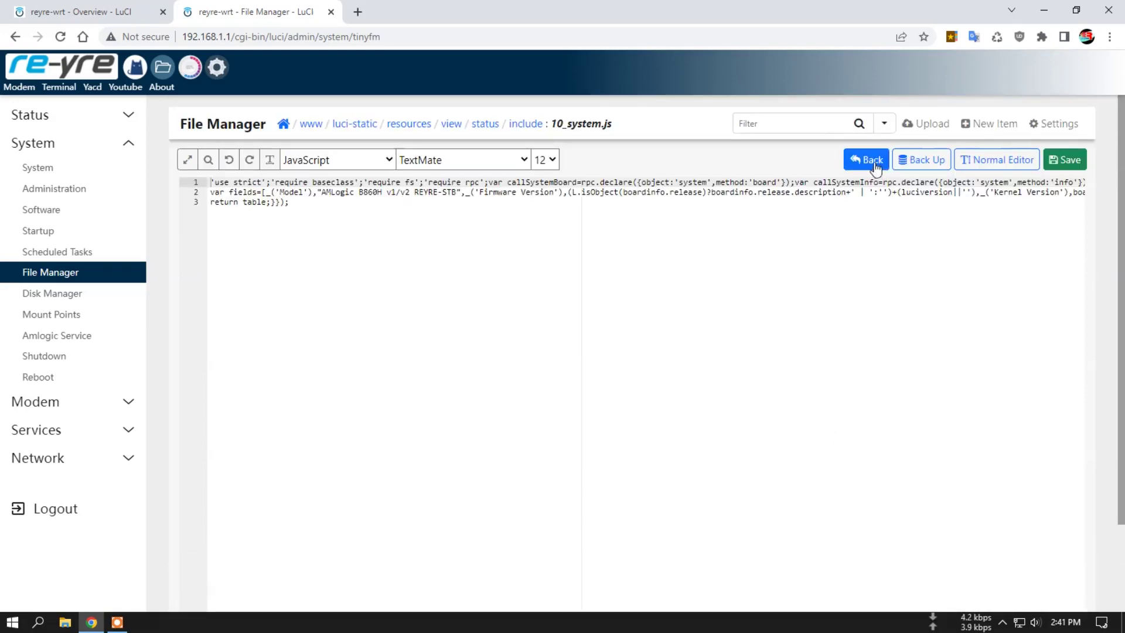
click(872, 160)
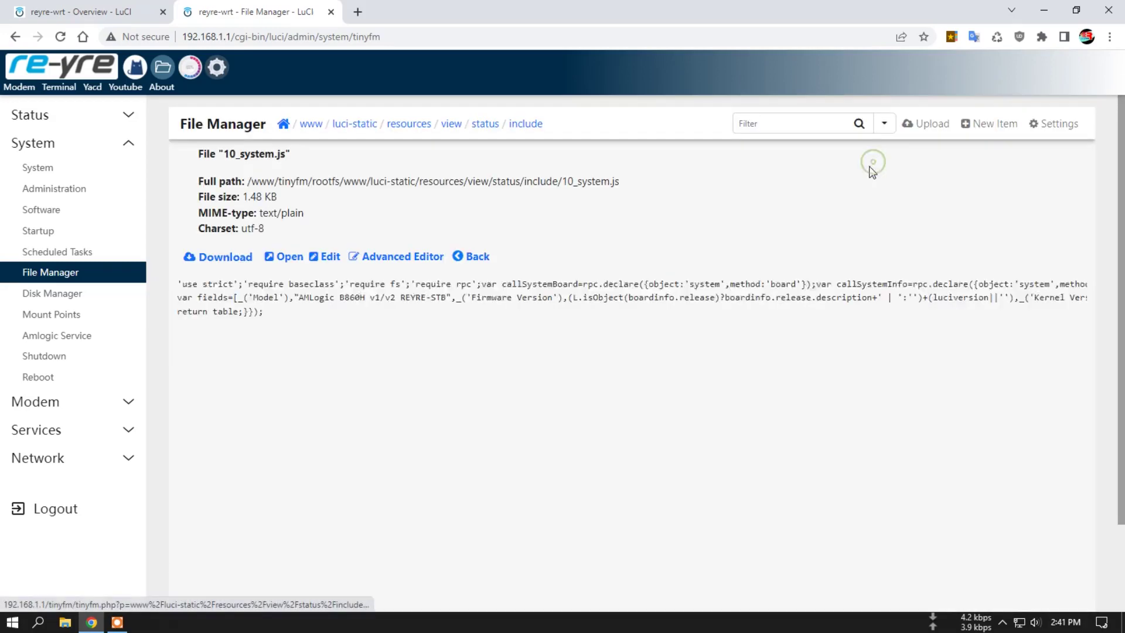
Step: Open 10_system.js for editing in the normal editor and look through its whole code
click(330, 260)
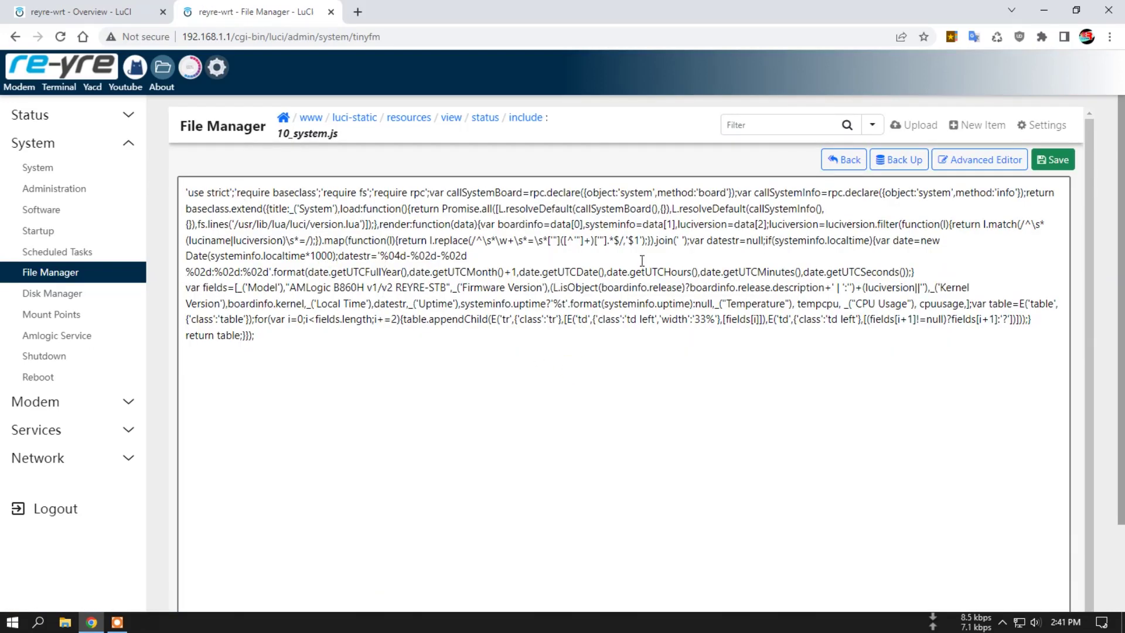
drag(267, 331, 182, 185)
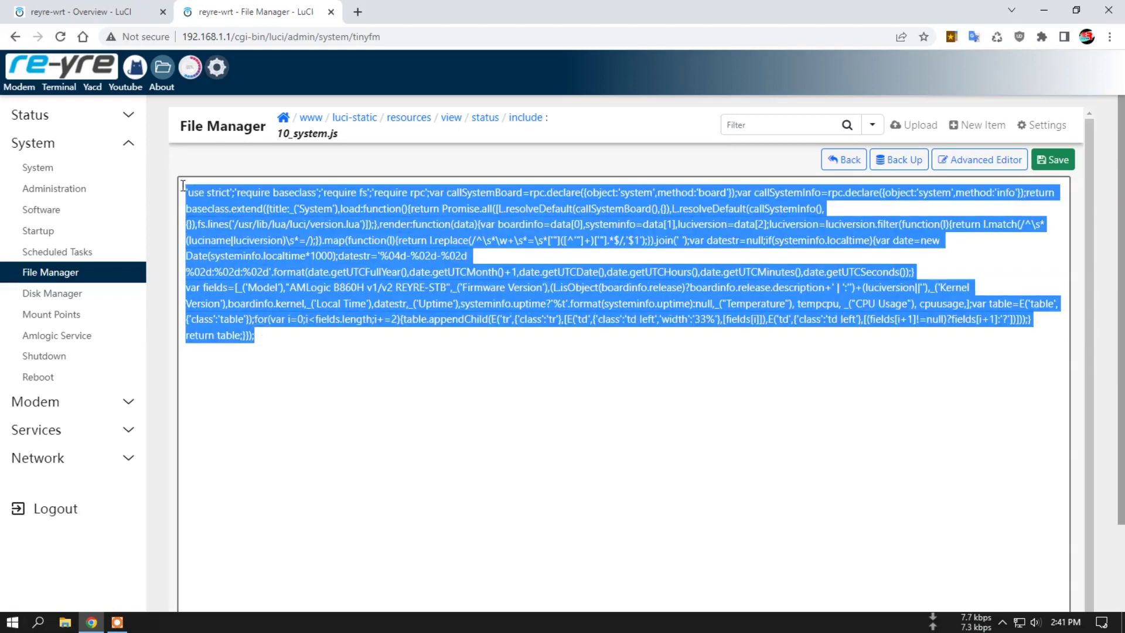
click(726, 400)
scroll(685, 384, down, 3)
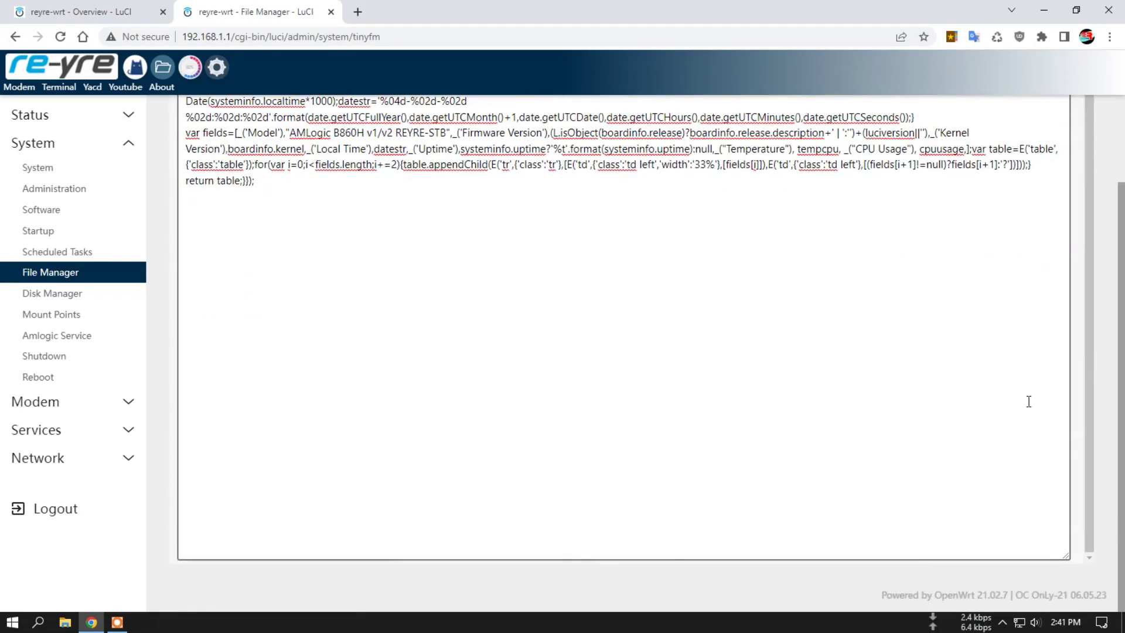
scroll(1008, 369, up, 3)
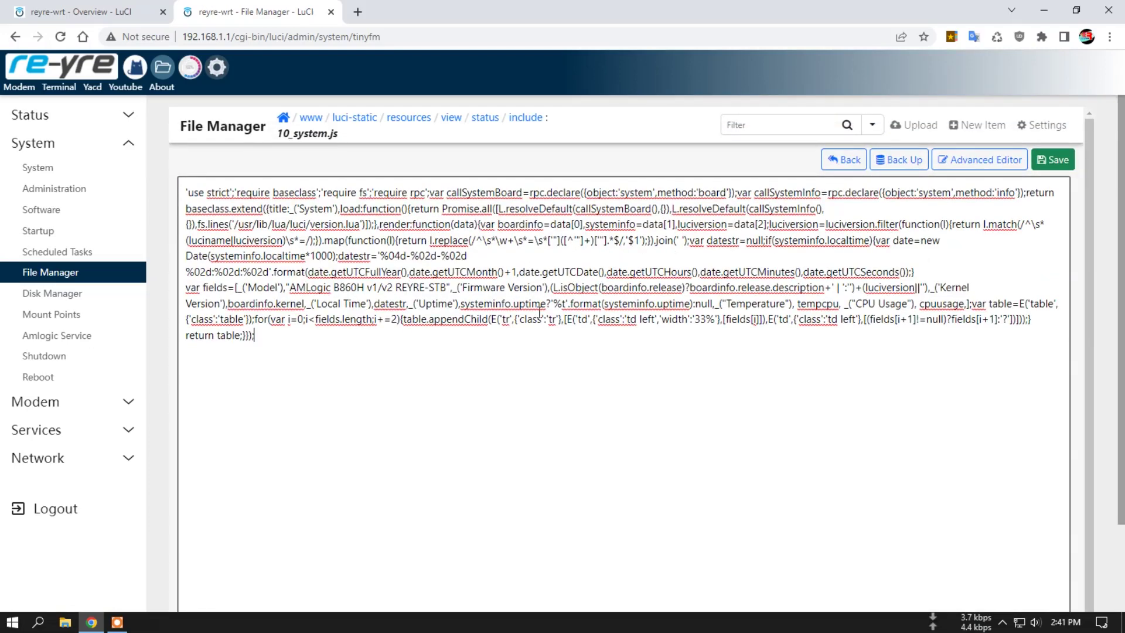
Step: Compare the 'Model' label and its value string in the code with the Model row on the Overview page
drag(291, 287, 443, 286)
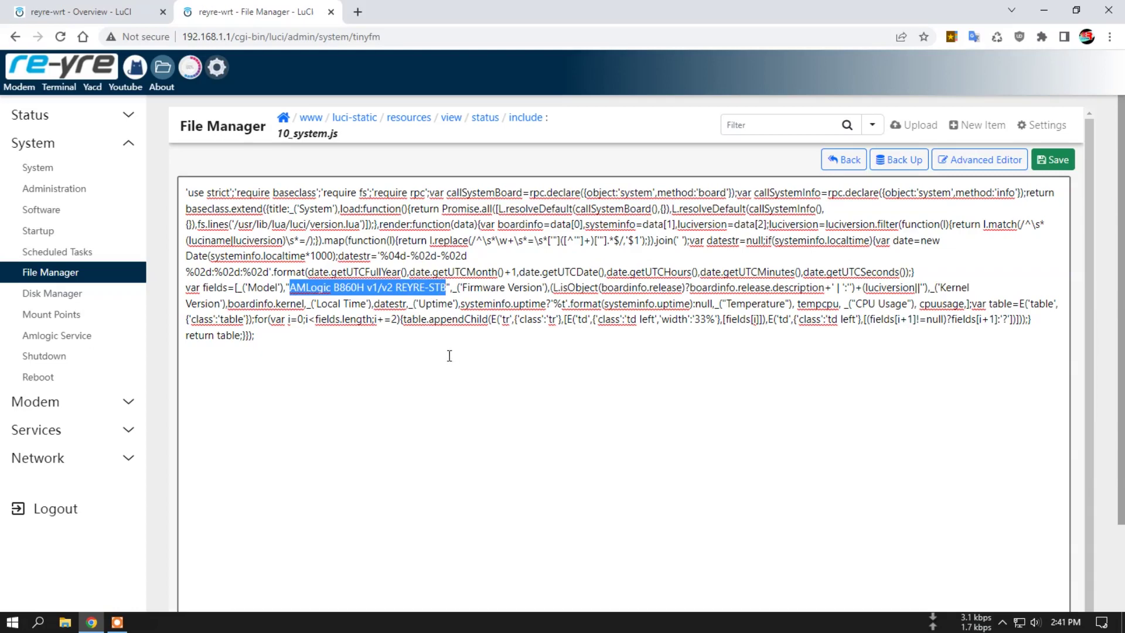
double_click(261, 287)
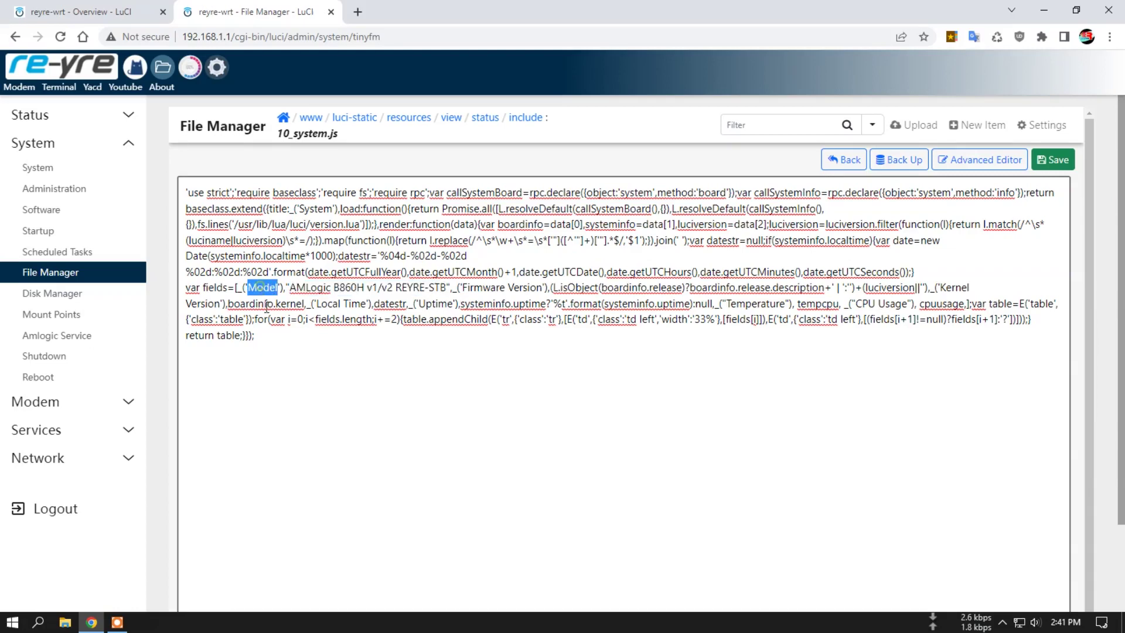
click(73, 11)
double_click(204, 164)
drag(487, 164, 638, 166)
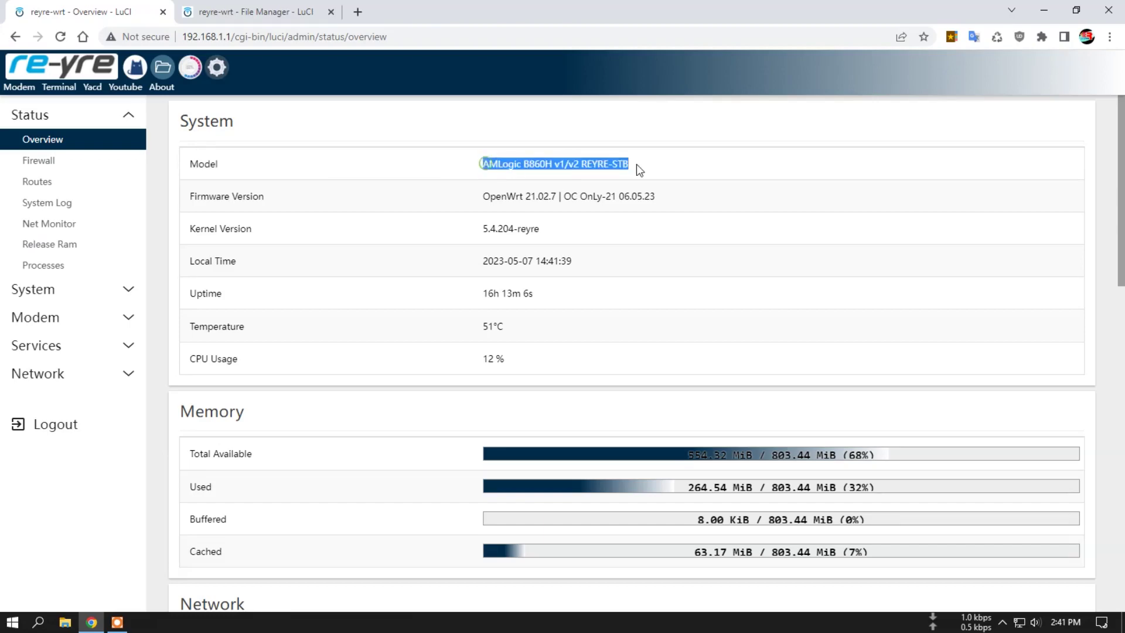
Step: Return to 10_system.js and examine the extent of the Model entry, label and value string, in the fields array
key(ctrl+Tab)
drag(291, 287, 440, 287)
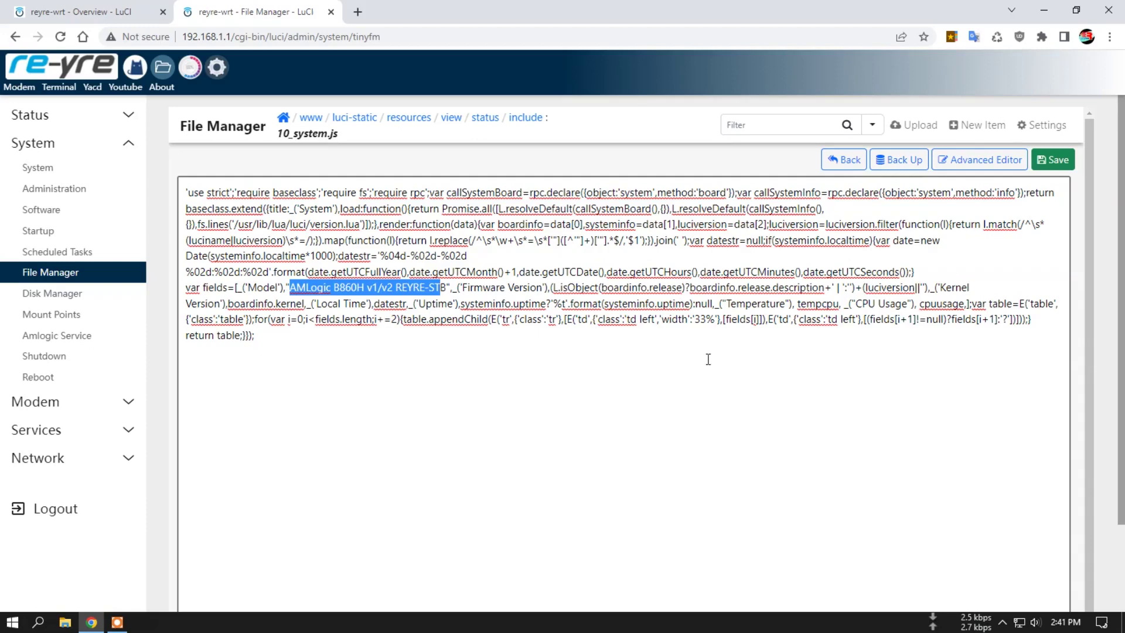
click(279, 288)
drag(290, 287, 443, 287)
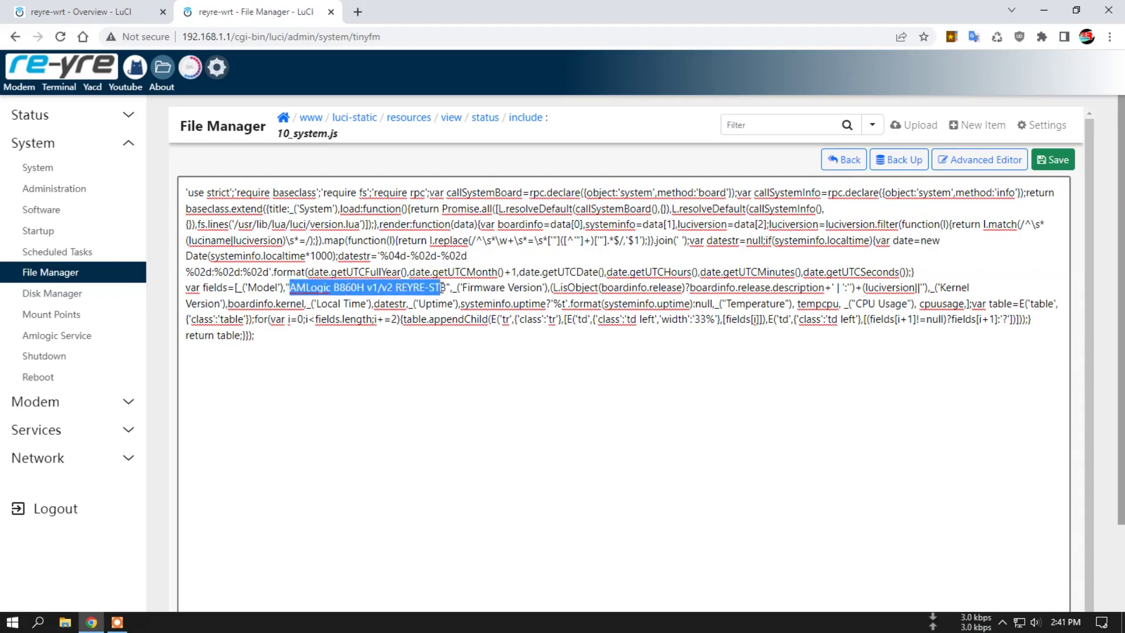
click(432, 373)
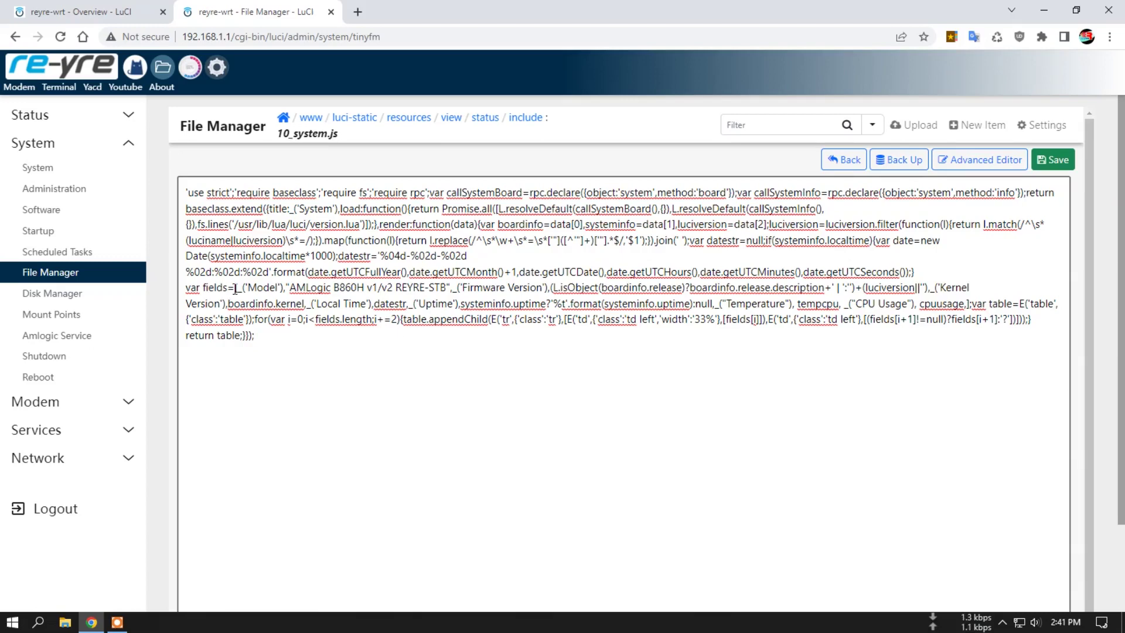
drag(237, 287, 452, 287)
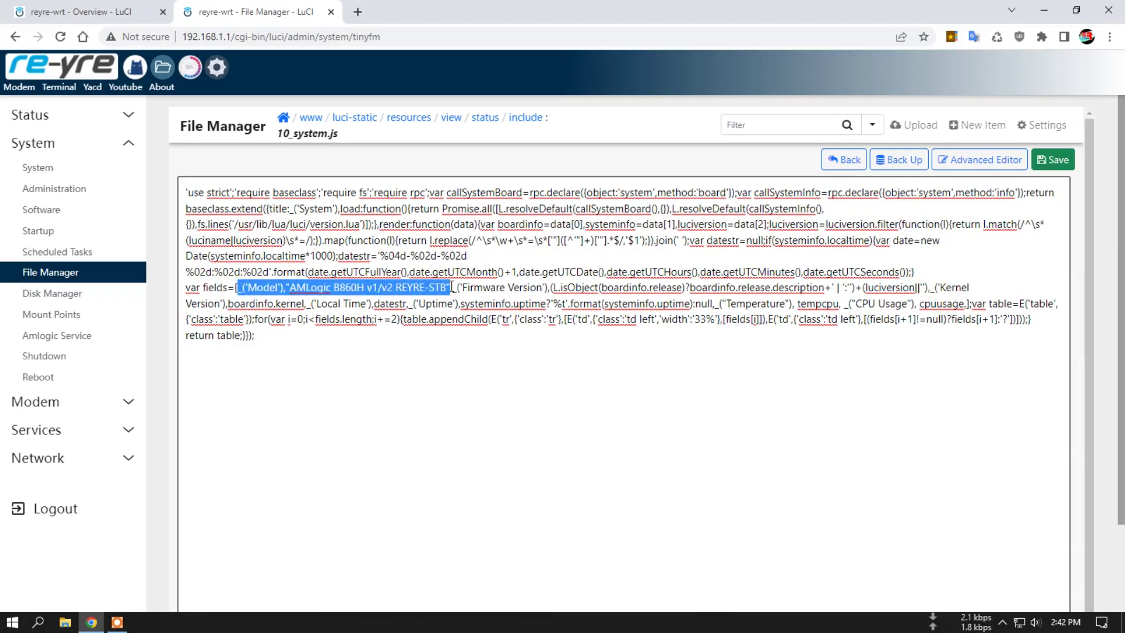
Step: Duplicate the Model entry, label and value string, at the start of the fields array in 10_system.js
right_click(387, 294)
click(419, 344)
click(238, 288)
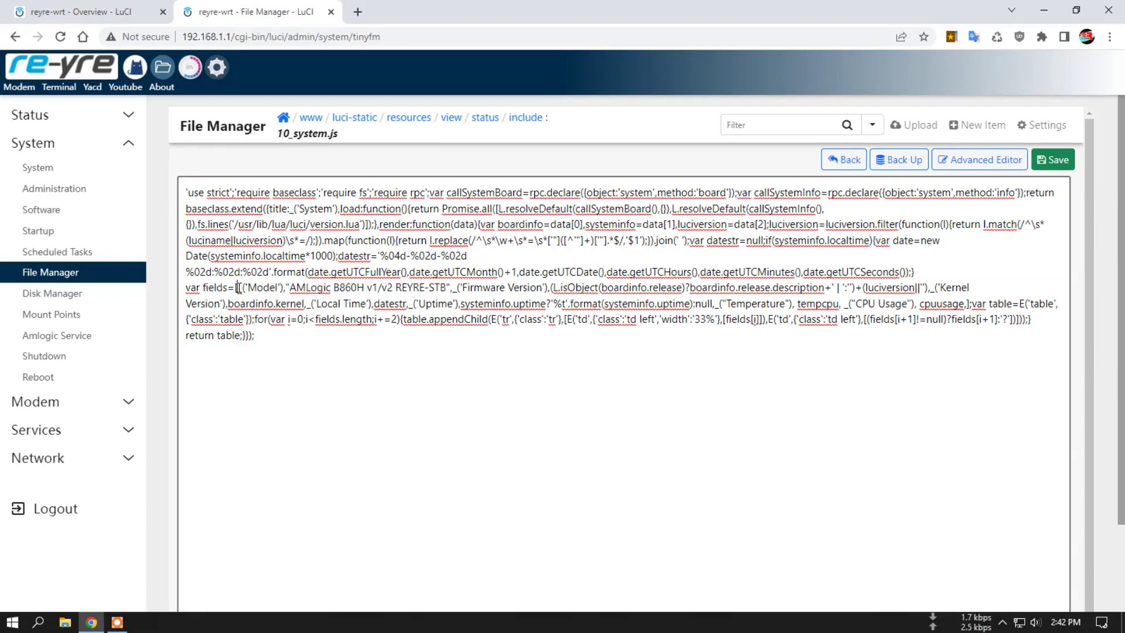
right_click(237, 291)
click(273, 396)
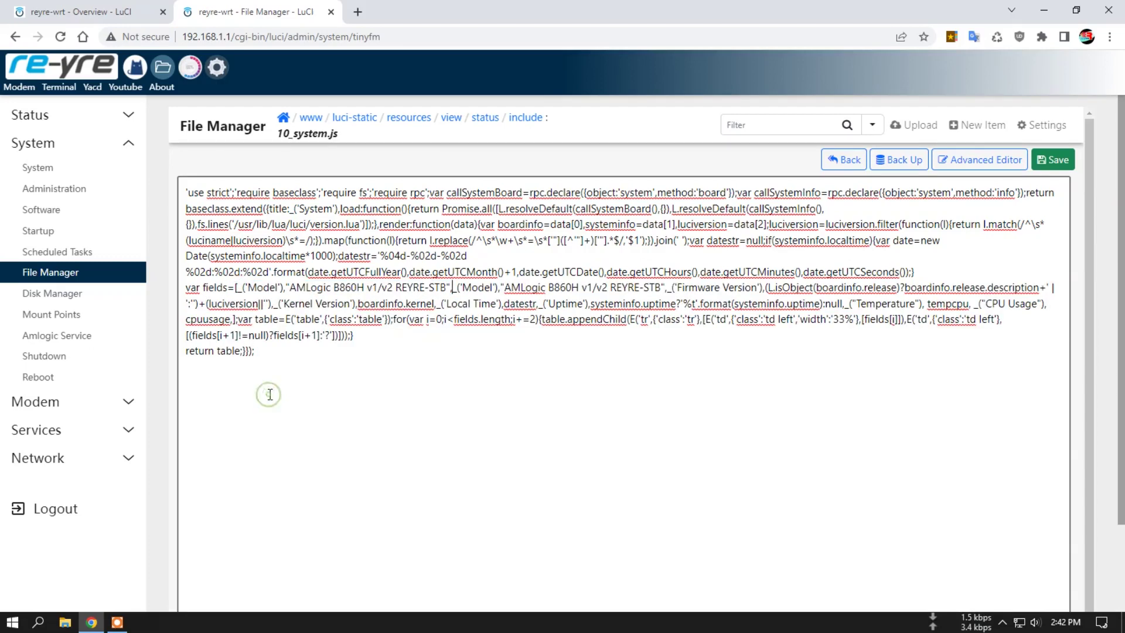
Step: Change both the label and the value string of the first Model entry in the fields array to Testing
double_click(262, 286)
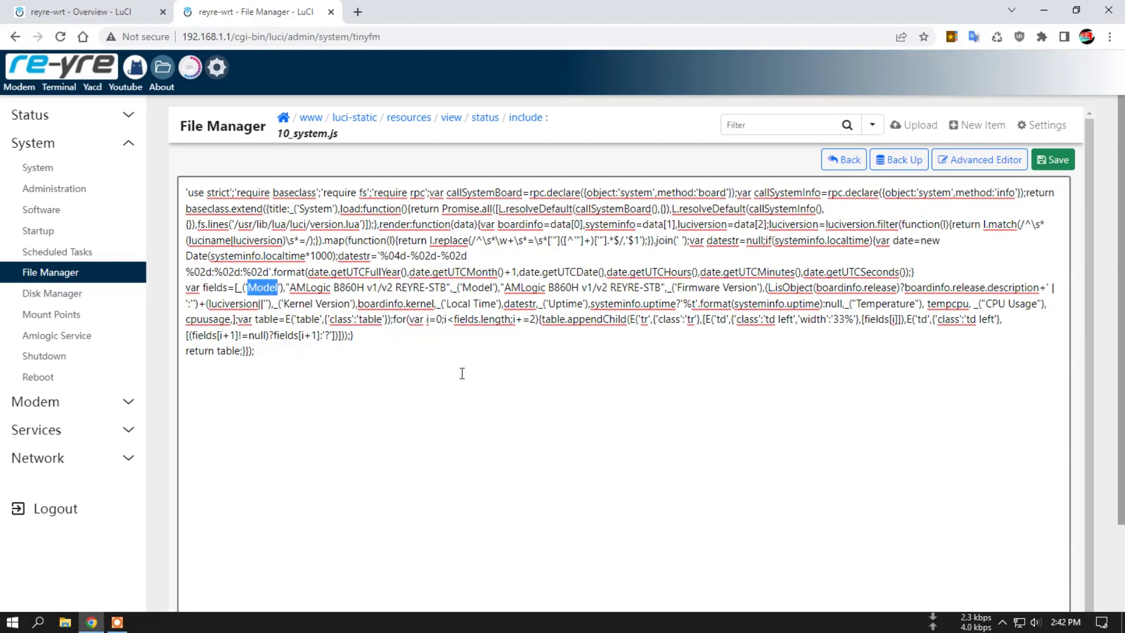
text(Tes)
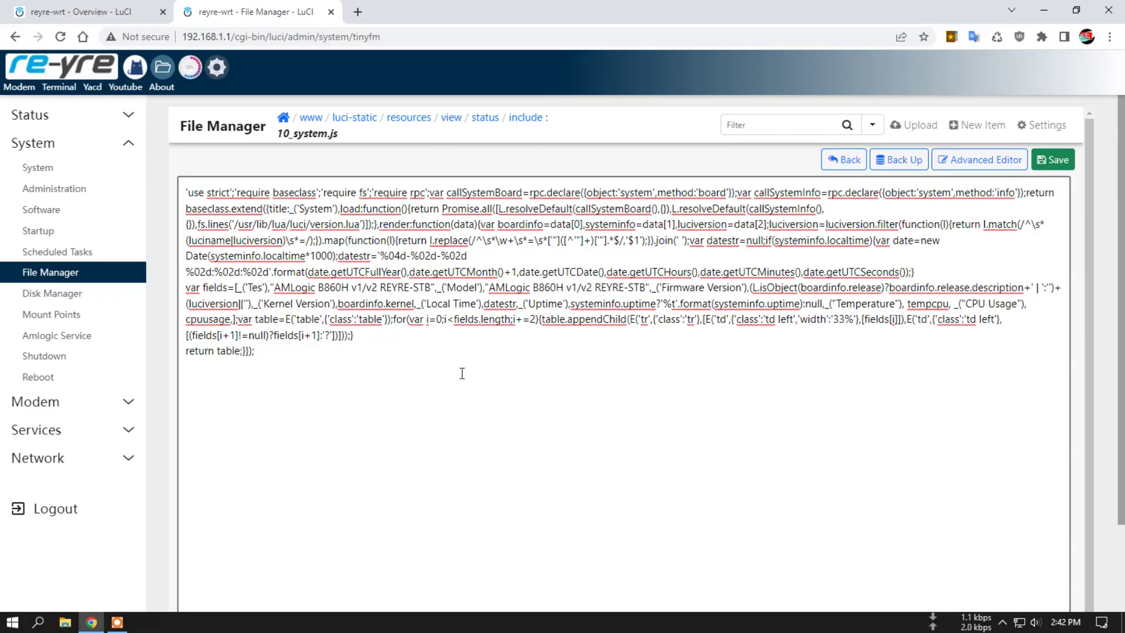
text(ting)
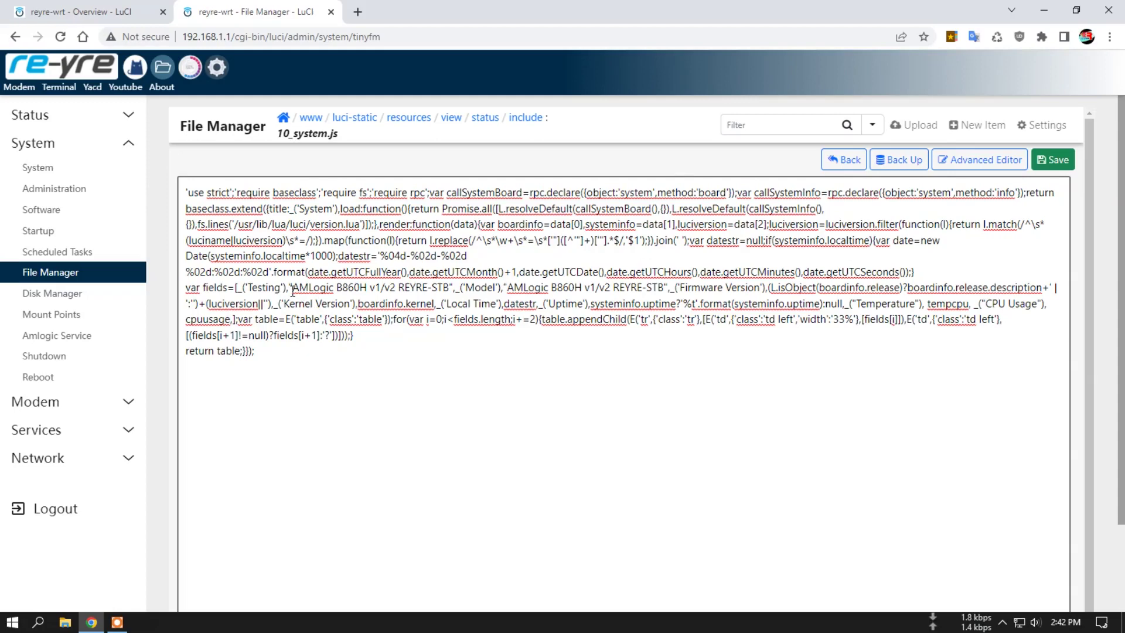
double_click(264, 287)
right_click(262, 289)
click(319, 342)
drag(293, 287, 449, 291)
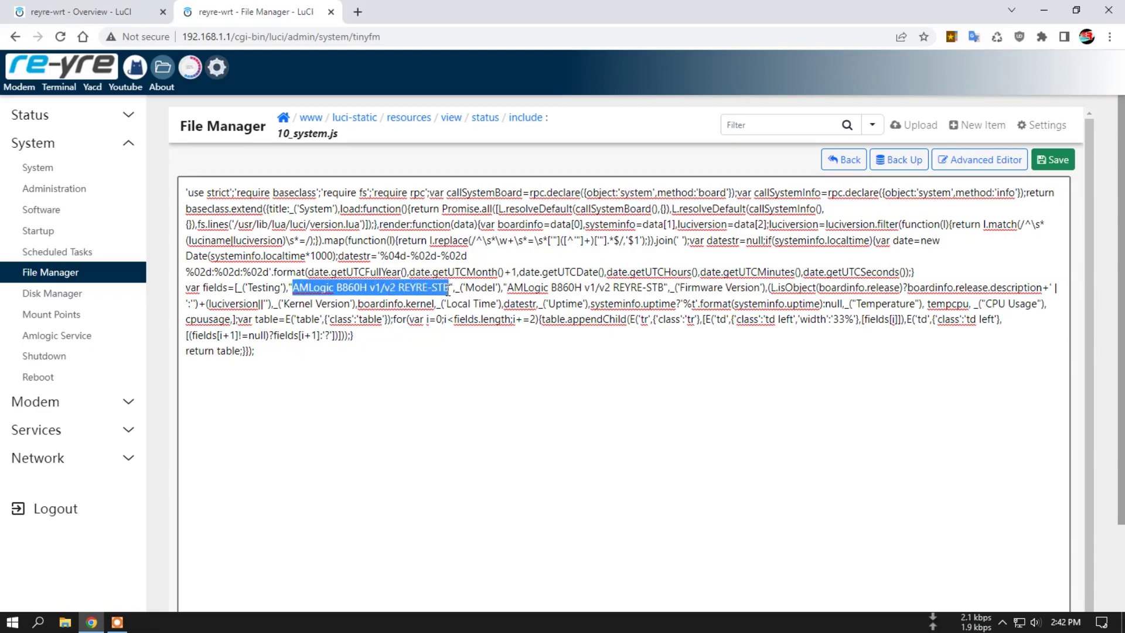
right_click(422, 288)
click(473, 351)
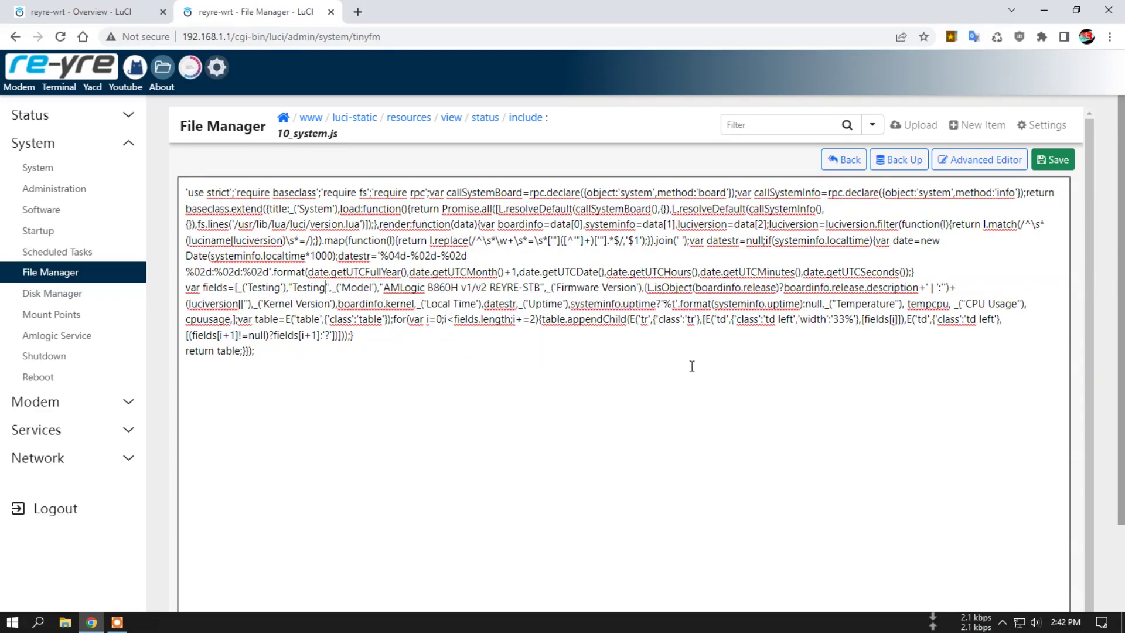
Step: Save 10_system.js and reload the Overview page to check the label and value of the Testing row
click(1054, 160)
scroll(613, 547, down, 3)
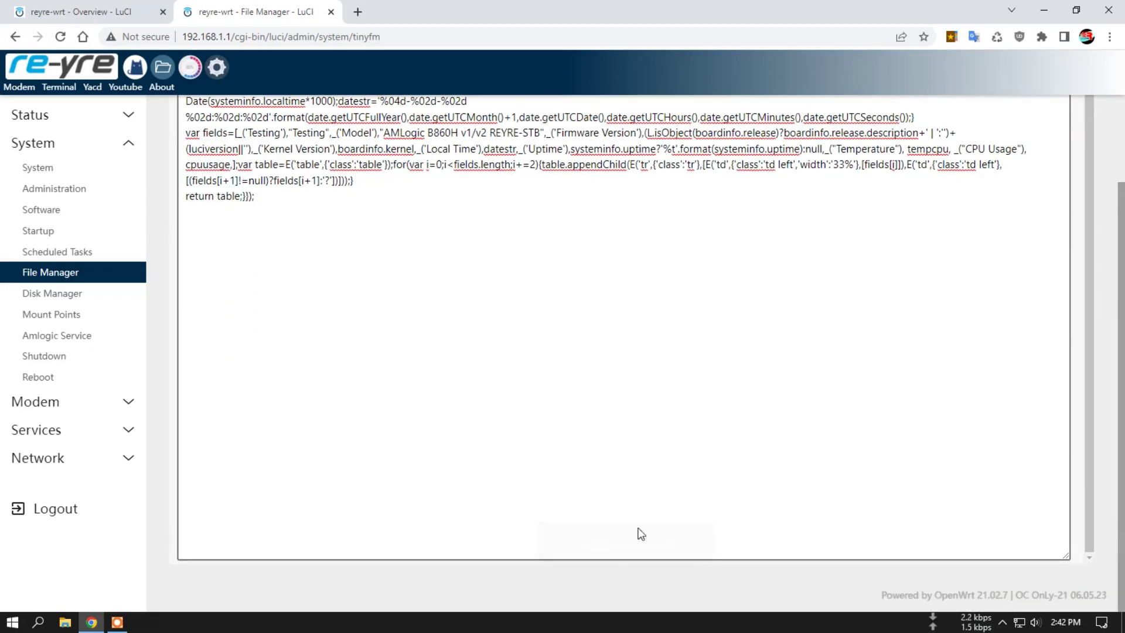
scroll(641, 534, up, 3)
click(129, 10)
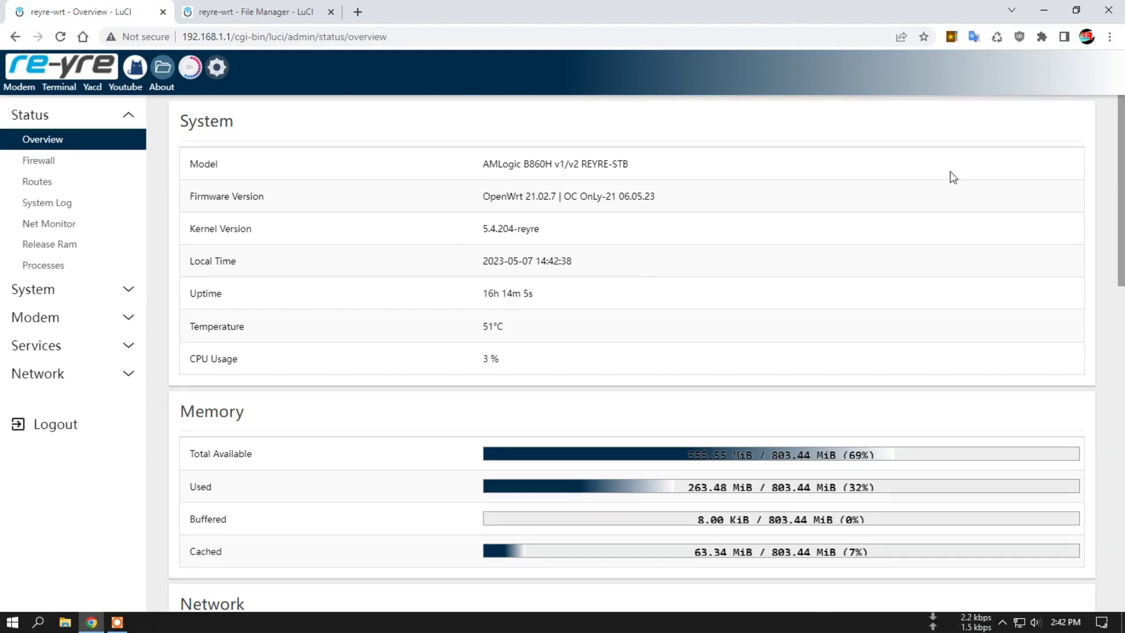
click(999, 37)
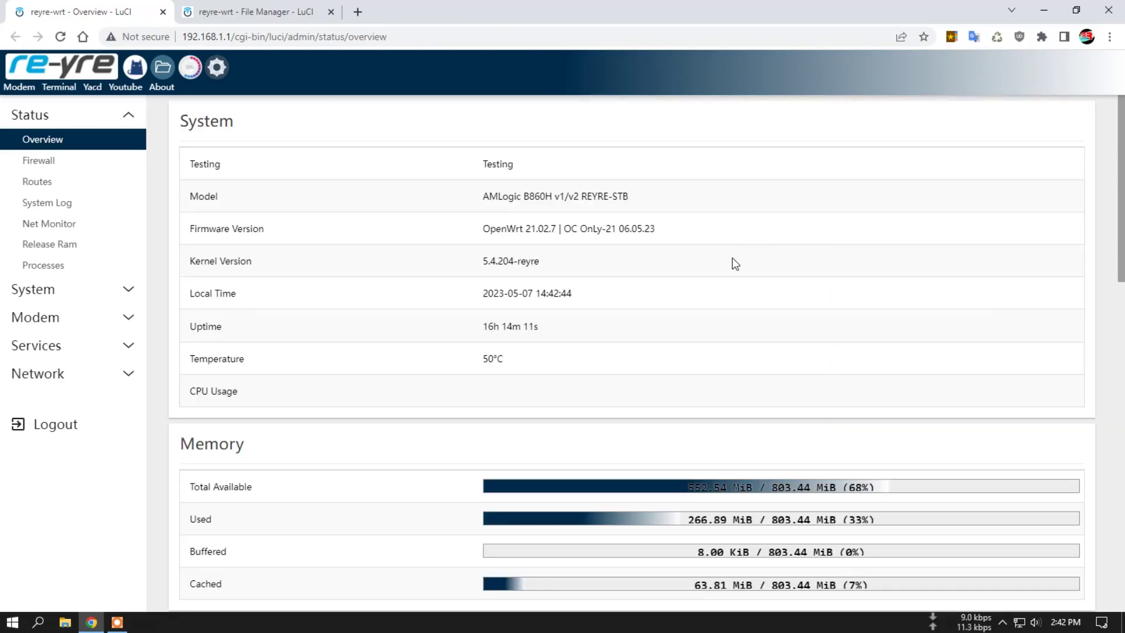
double_click(205, 165)
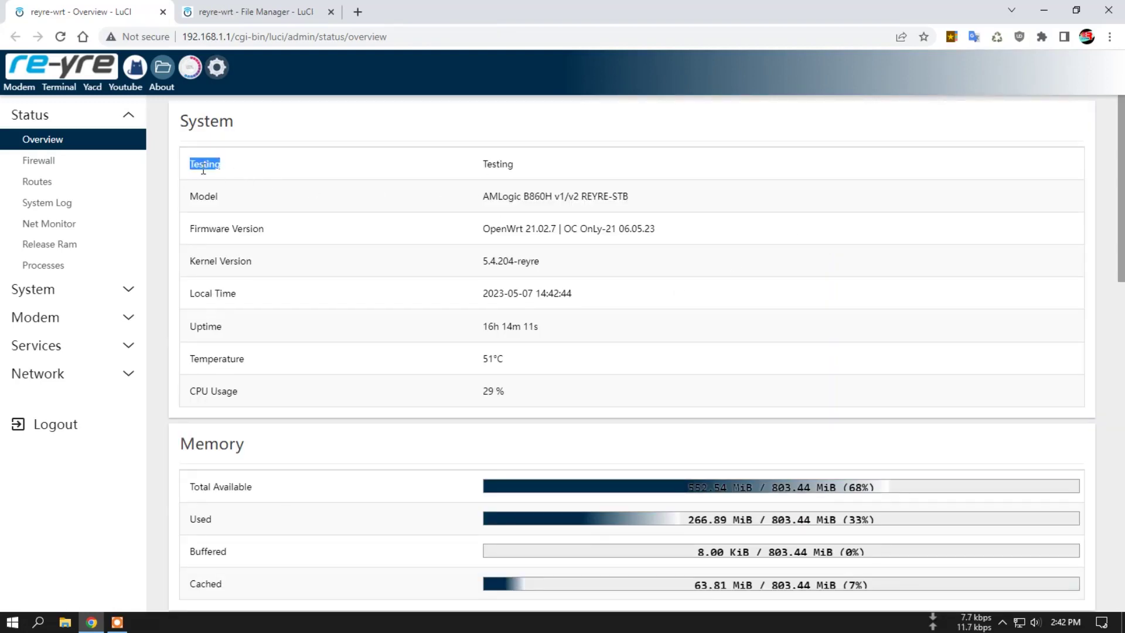
double_click(493, 164)
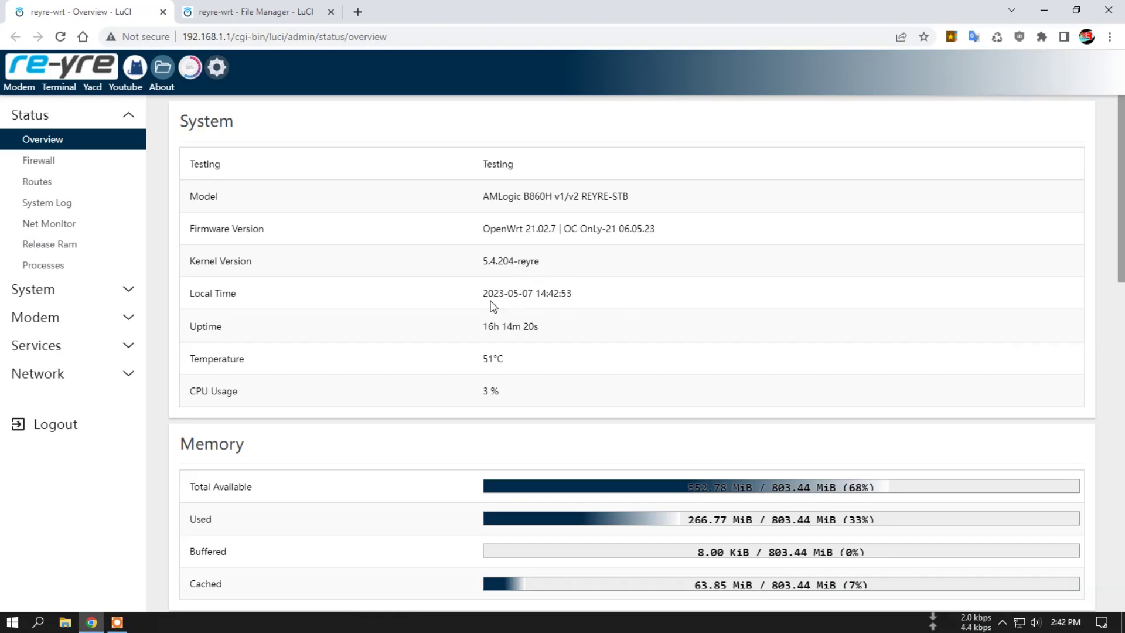
Step: Return to 10_system.js and delete the Testing label and value from the start of the fields array
click(264, 15)
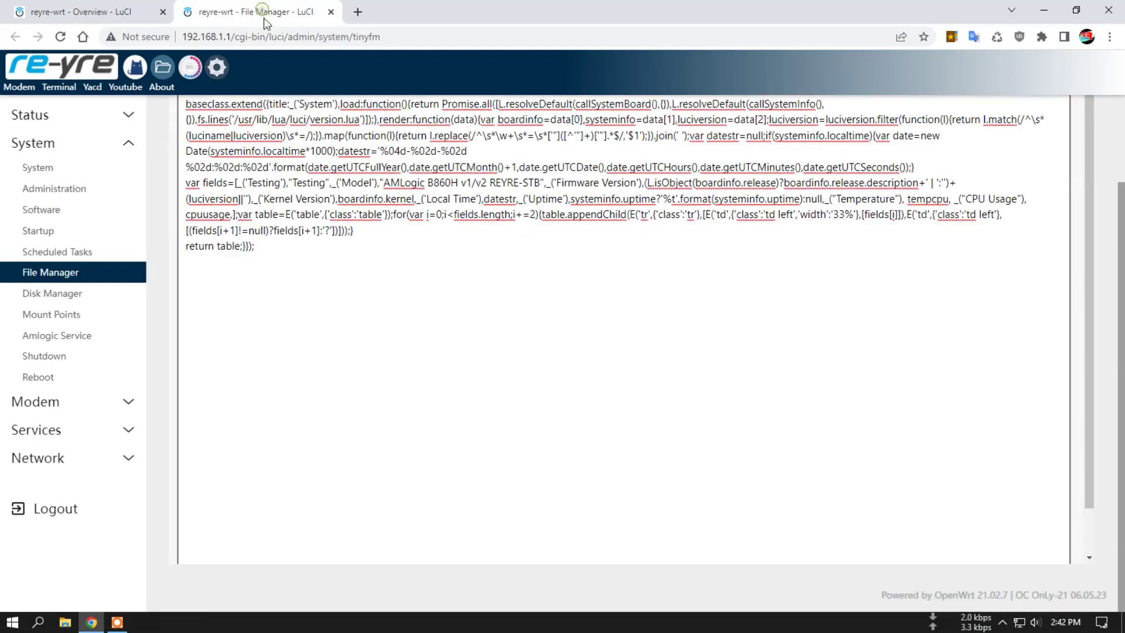
scroll(542, 283, up, 2)
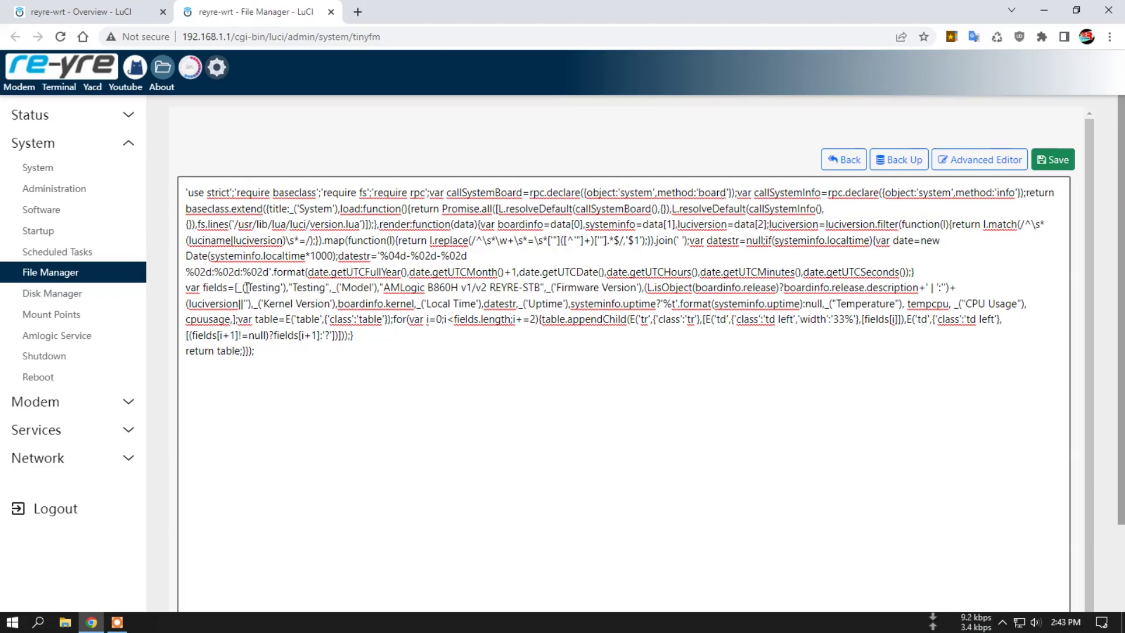
drag(237, 288, 332, 288)
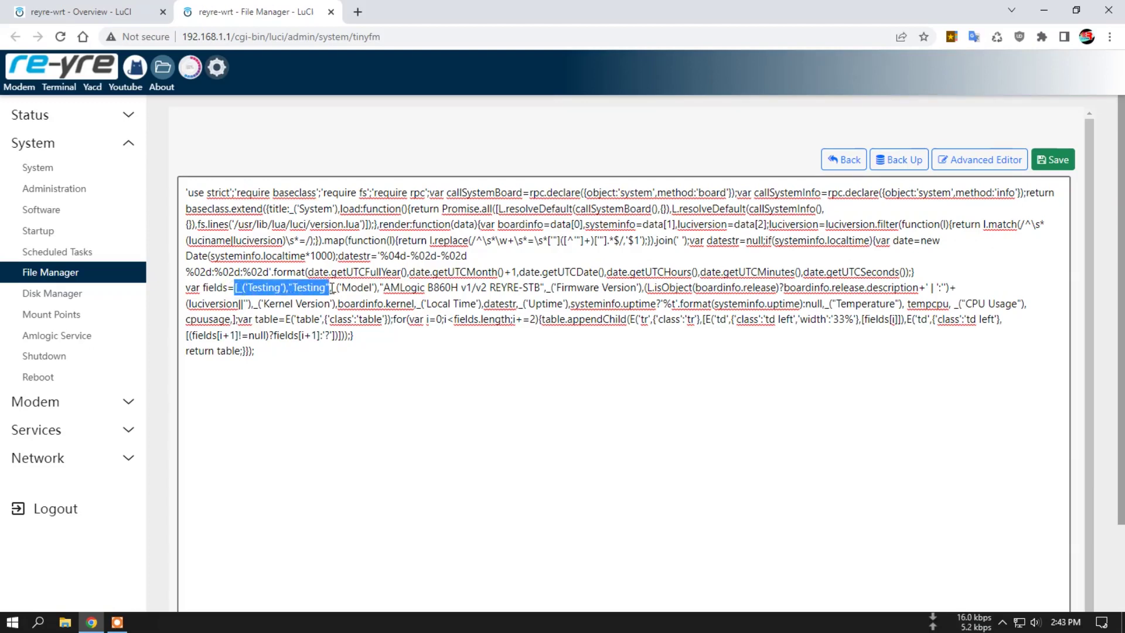
drag(237, 288, 332, 286)
key(BackSpace)
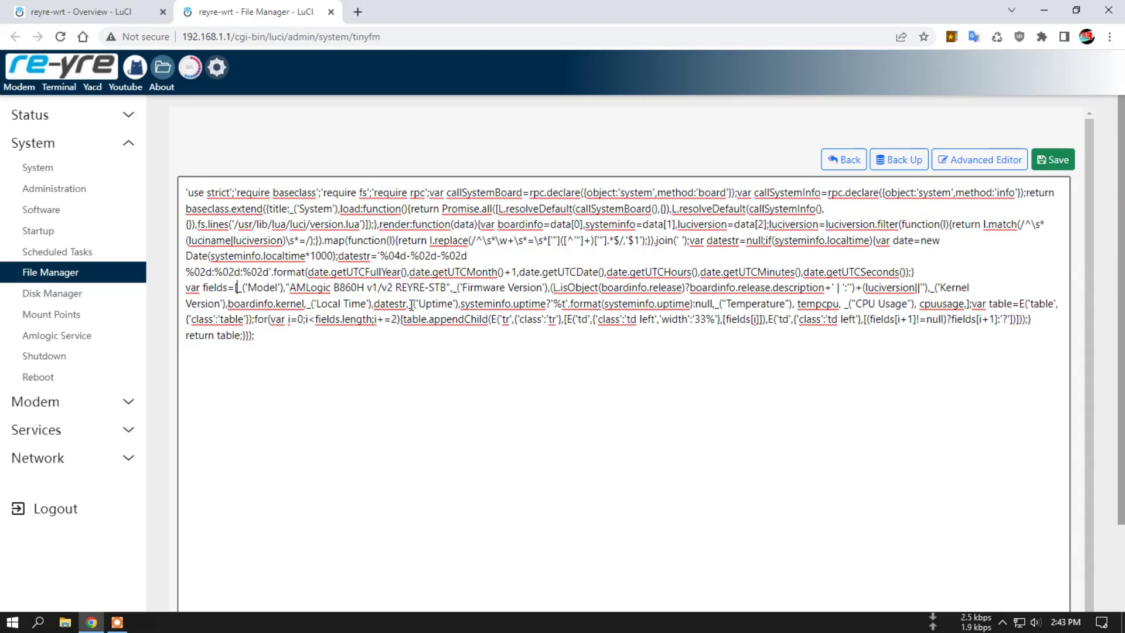
Step: Copy the Uptime entry, from its label through its null fallback, and delete it from the fields array
drag(410, 304, 648, 304)
right_click(650, 304)
click(478, 355)
drag(410, 304, 717, 303)
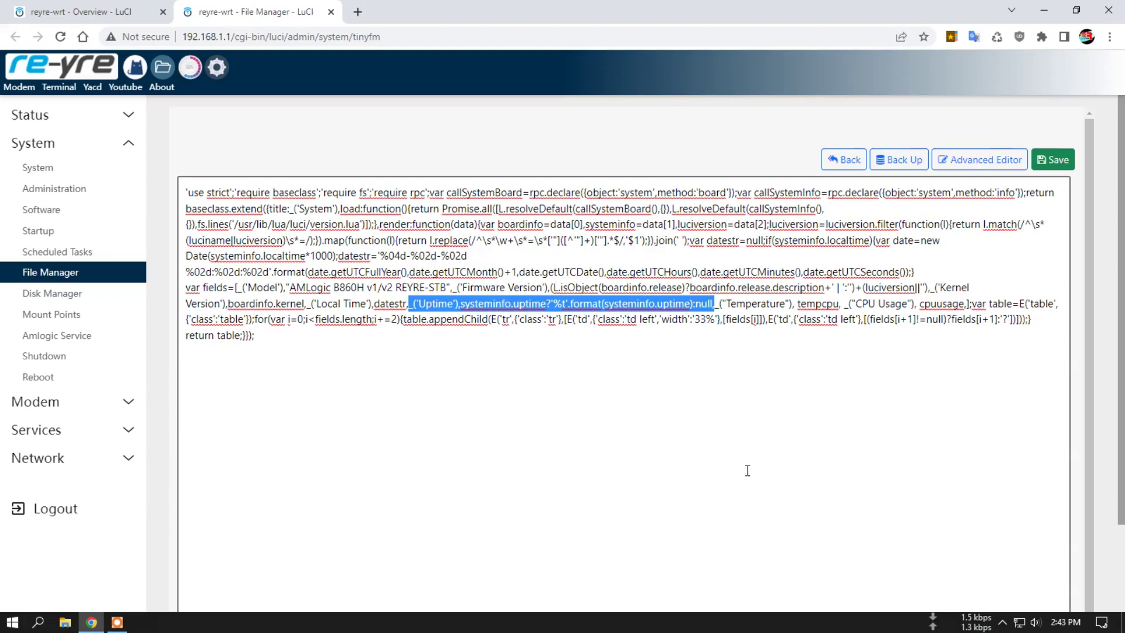
right_click(540, 302)
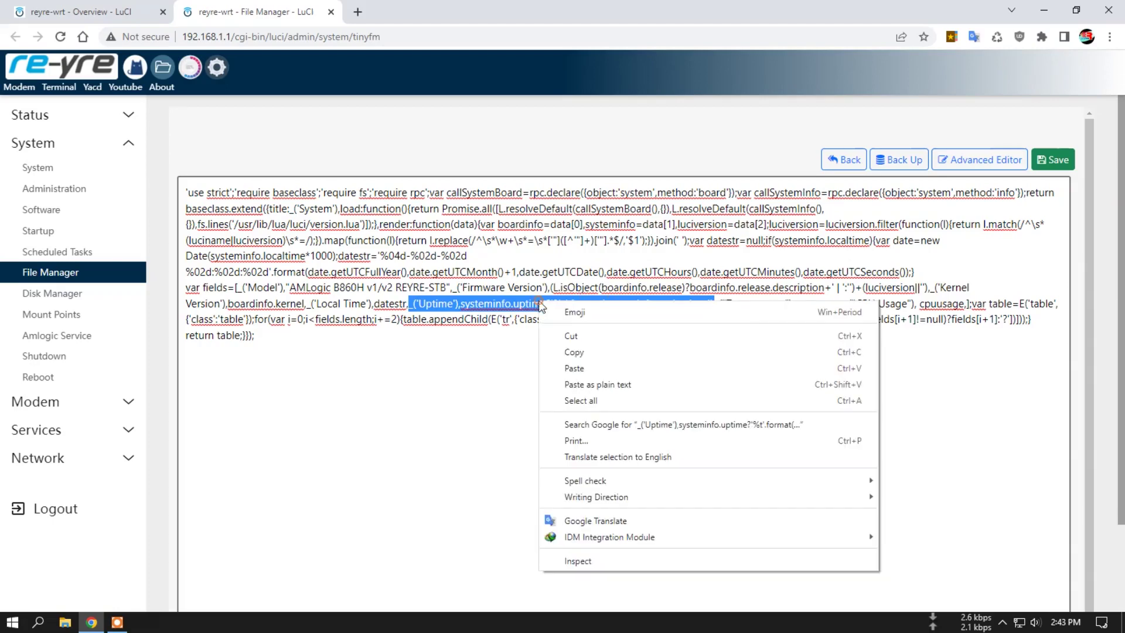
click(591, 352)
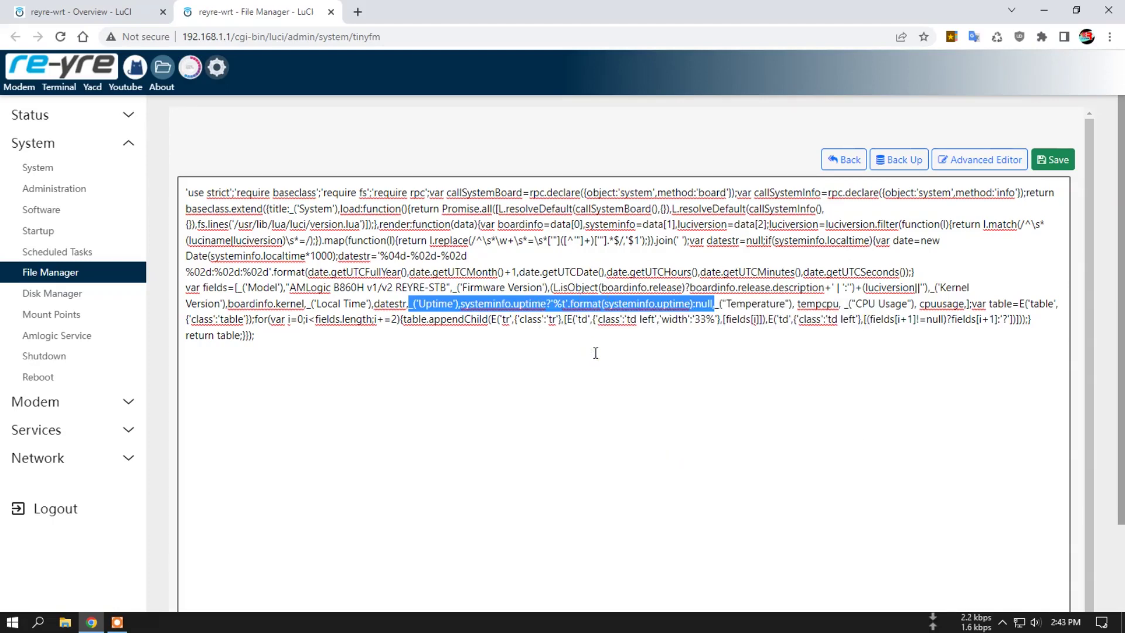
key(Delete)
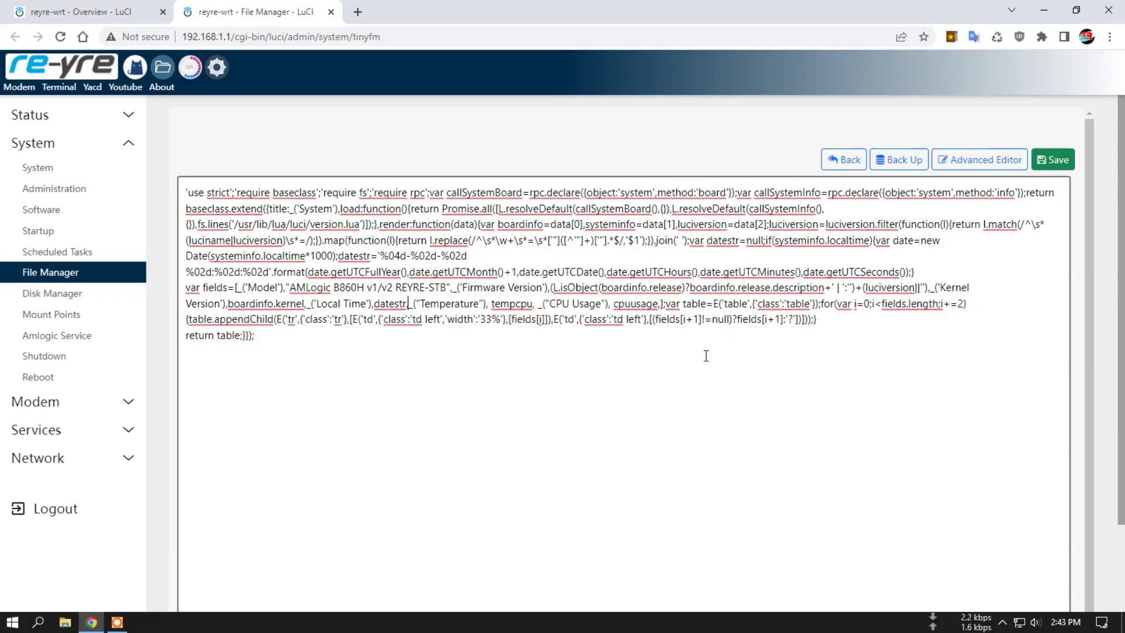
Step: Save 10_system.js without the Uptime entry and reload the Overview page to check the System table
click(1053, 159)
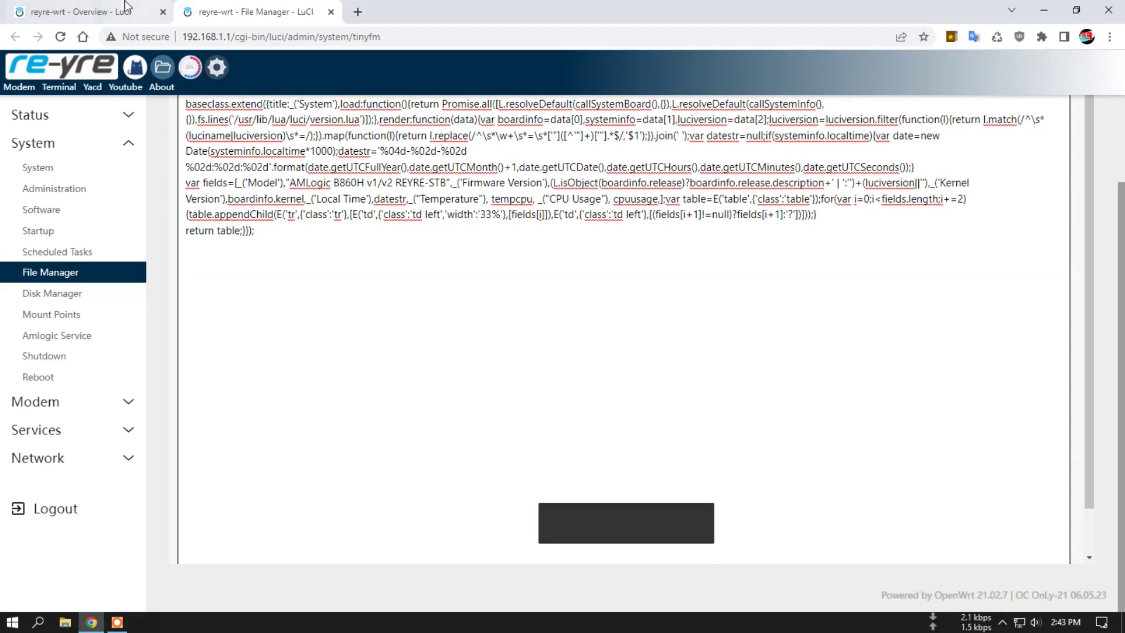
click(105, 11)
click(996, 36)
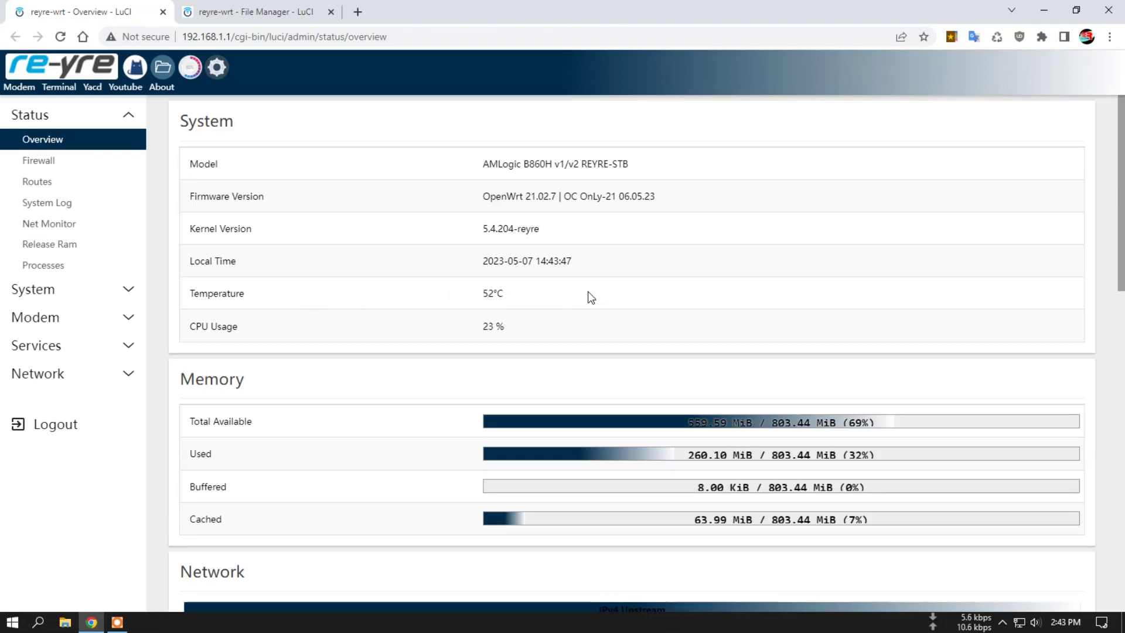
click(285, 8)
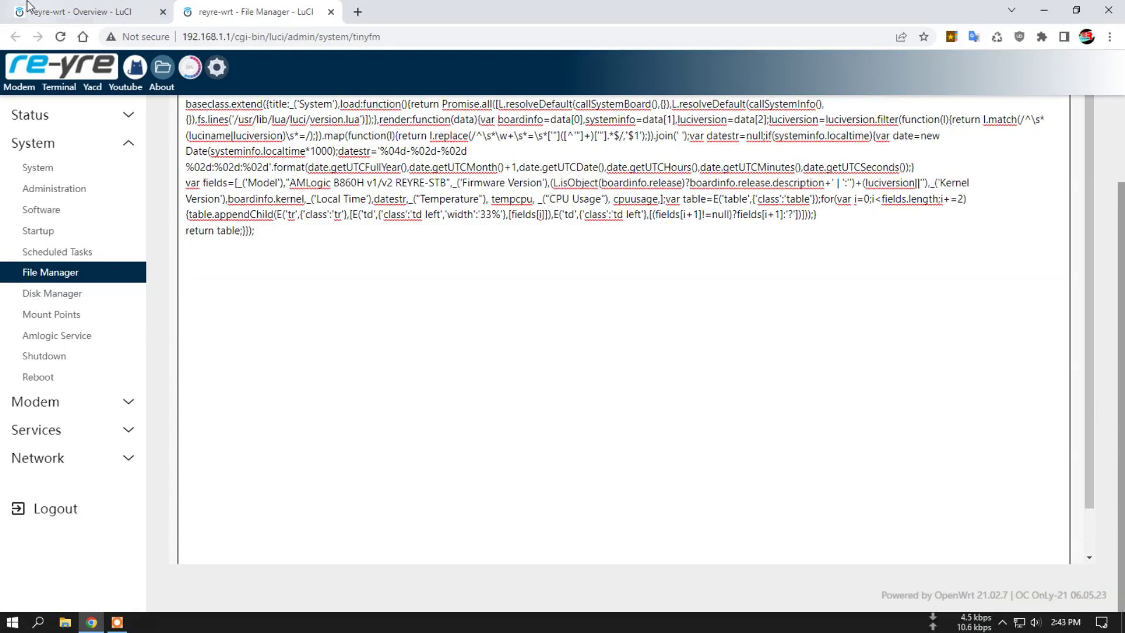
click(50, 10)
Step: Paste the copied Uptime entry back between datestr and the Temperature entry in 10_system.js and save the file
click(263, 9)
right_click(409, 200)
click(455, 309)
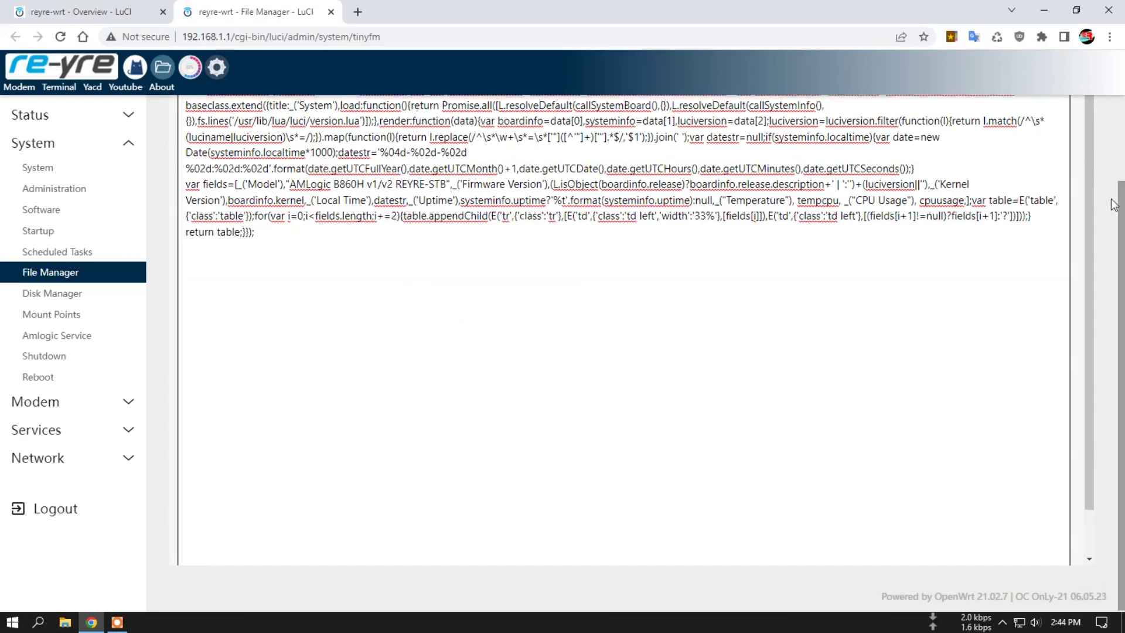
scroll(1111, 199, up, 2)
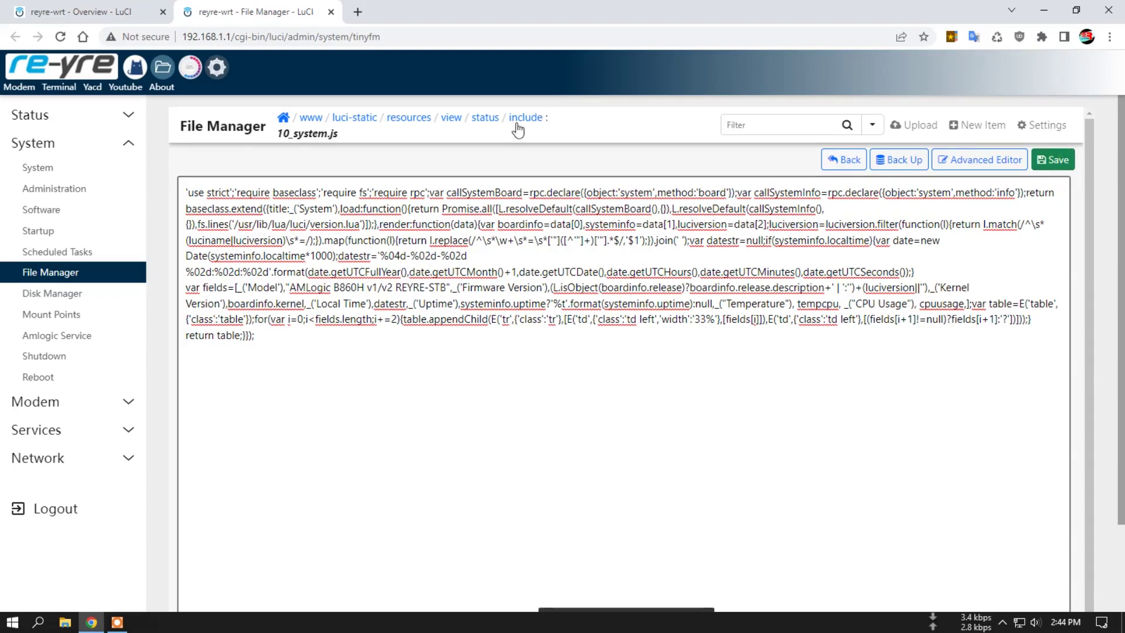
scroll(515, 125, down, 1)
Step: Reload the Overview page to check the Uptime row, and return to 10_system.js in the File Manager
click(82, 12)
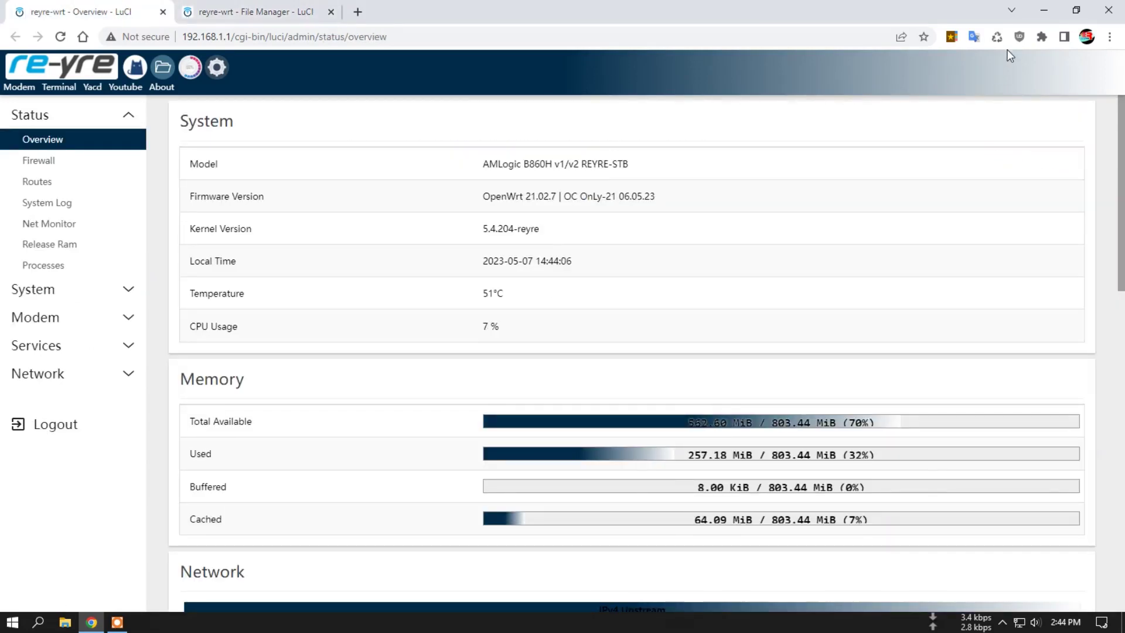
key(F5)
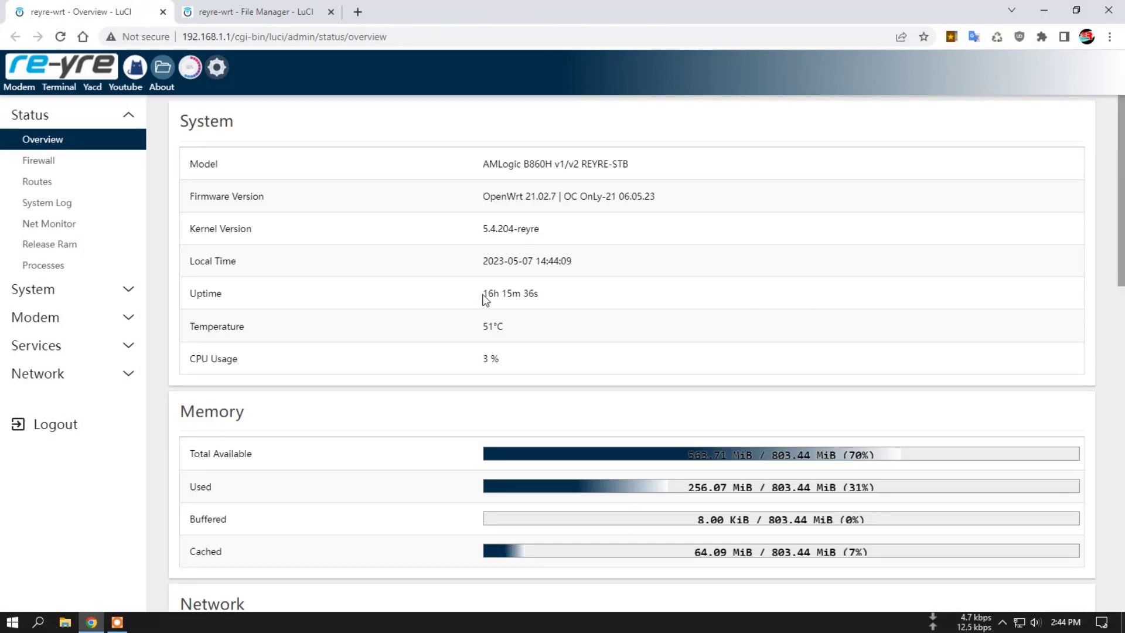
drag(485, 294, 572, 294)
click(603, 301)
click(251, 12)
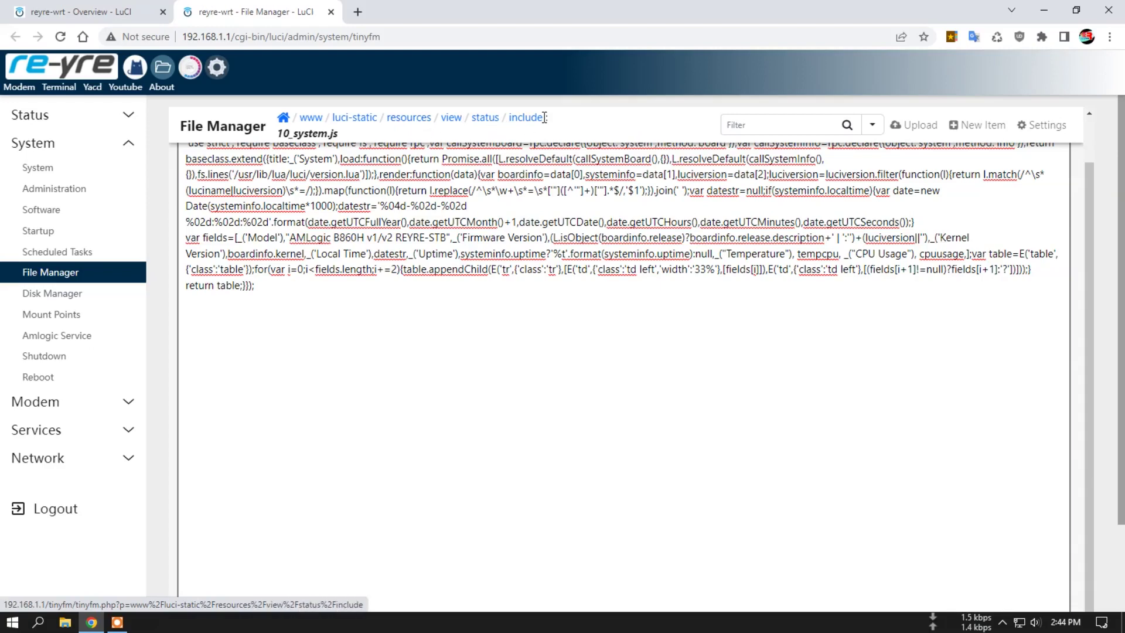
scroll(583, 296, up, 1)
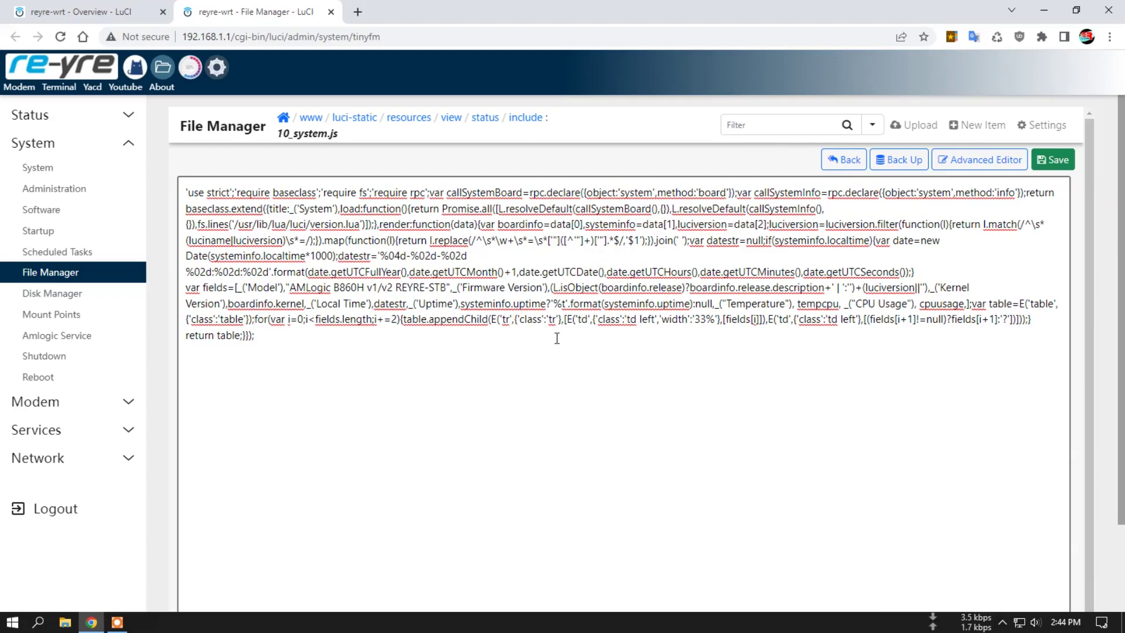
click(13, 622)
scroll(118, 445, down, 5)
scroll(134, 416, down, 1)
scroll(89, 396, up, 1)
scroll(99, 343, down, 8)
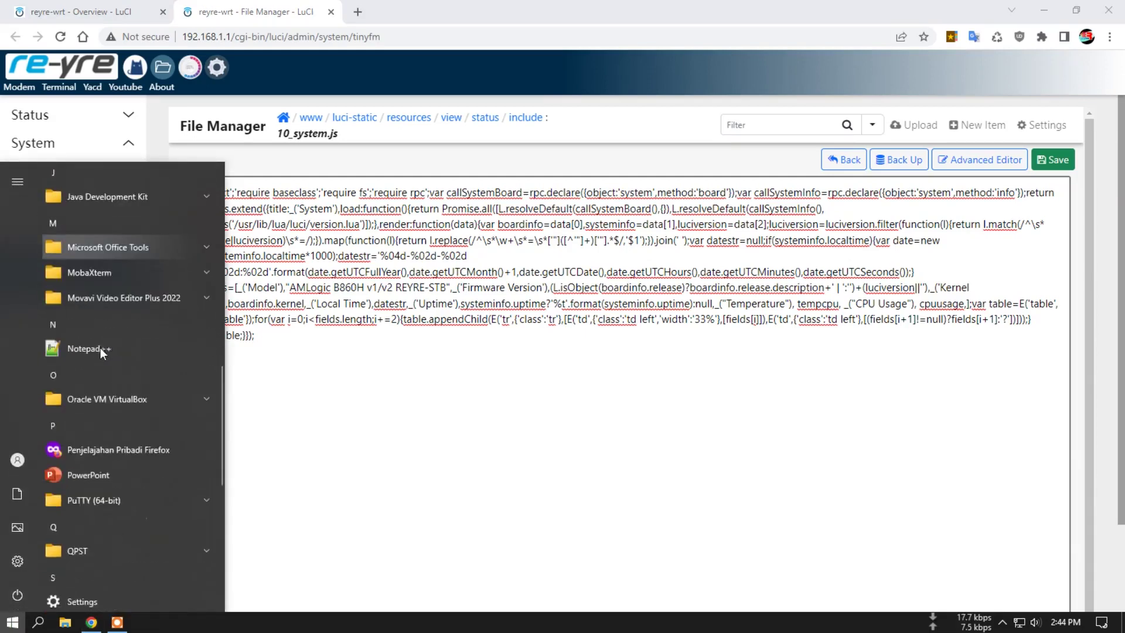
scroll(100, 434, down, 5)
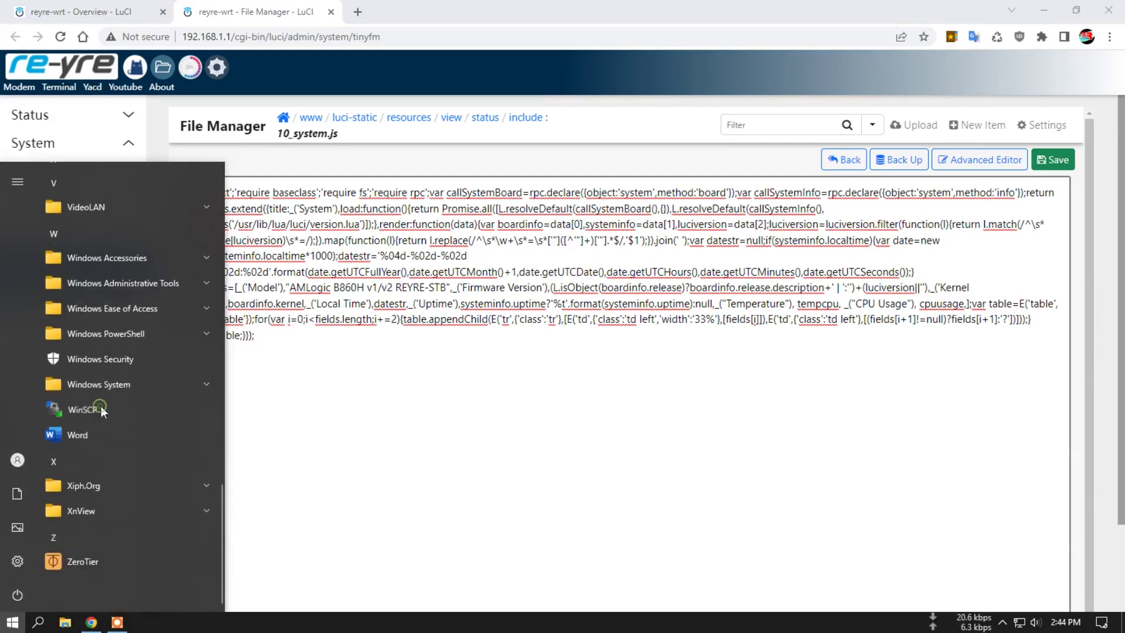
click(545, 447)
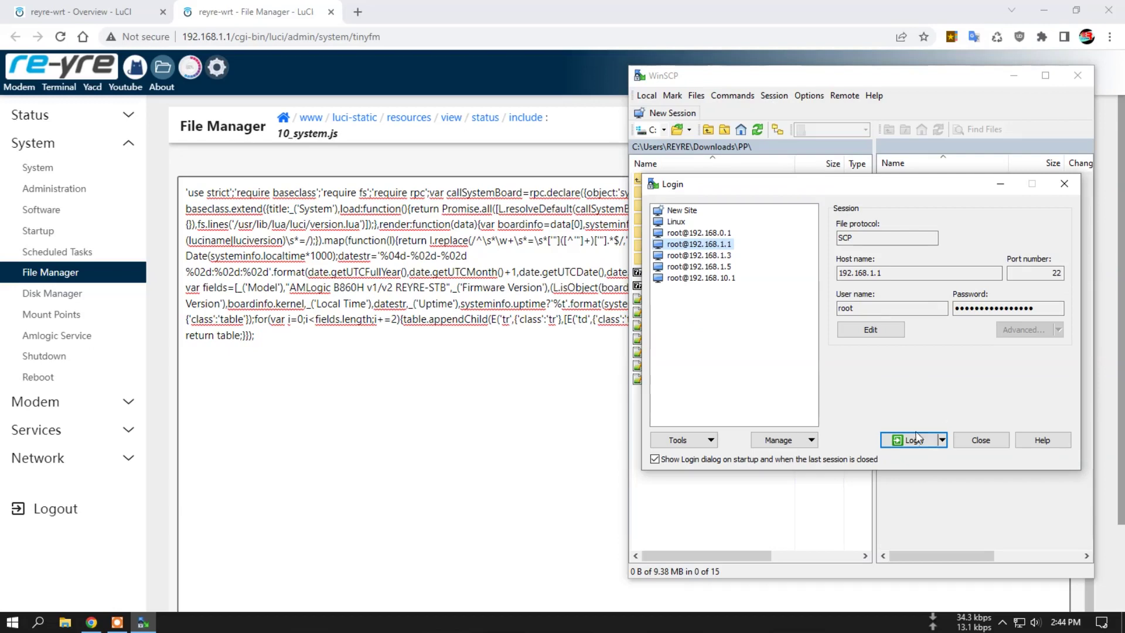
click(912, 435)
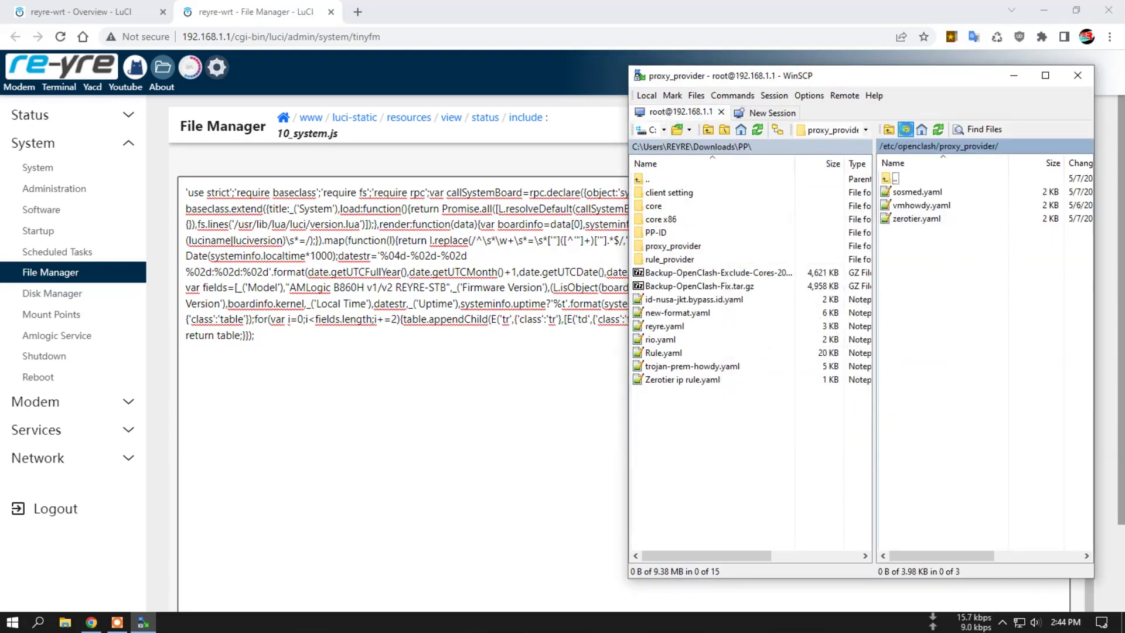
Step: Go to the router's root directory in WinSCP and browse to /www/luci-static/resources/view/status/include/
click(905, 129)
double_click(903, 459)
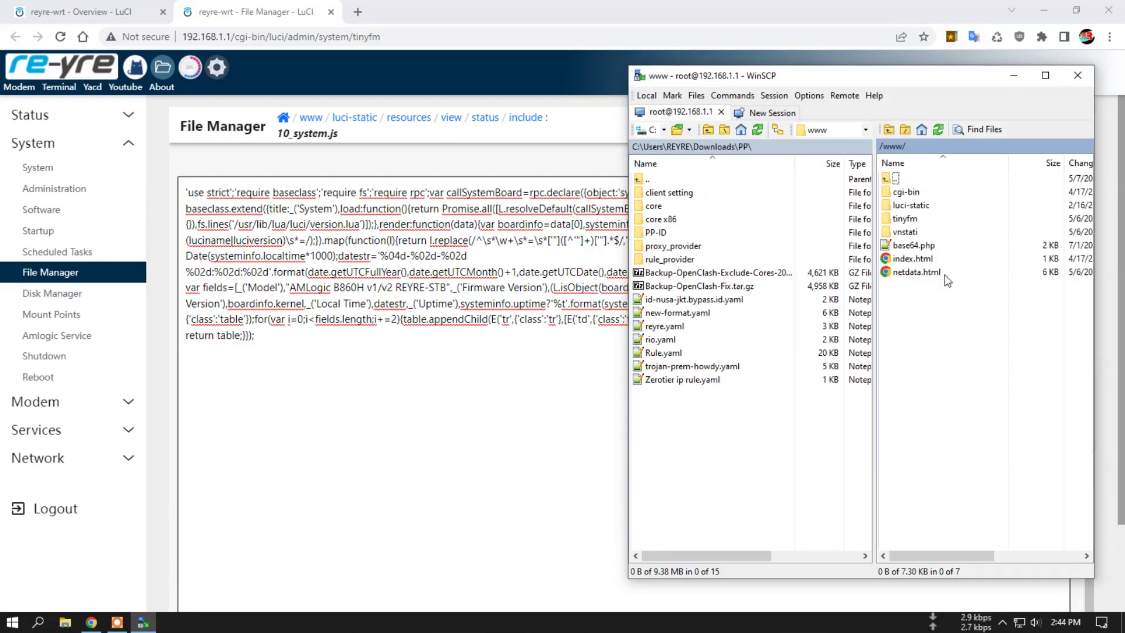
double_click(914, 207)
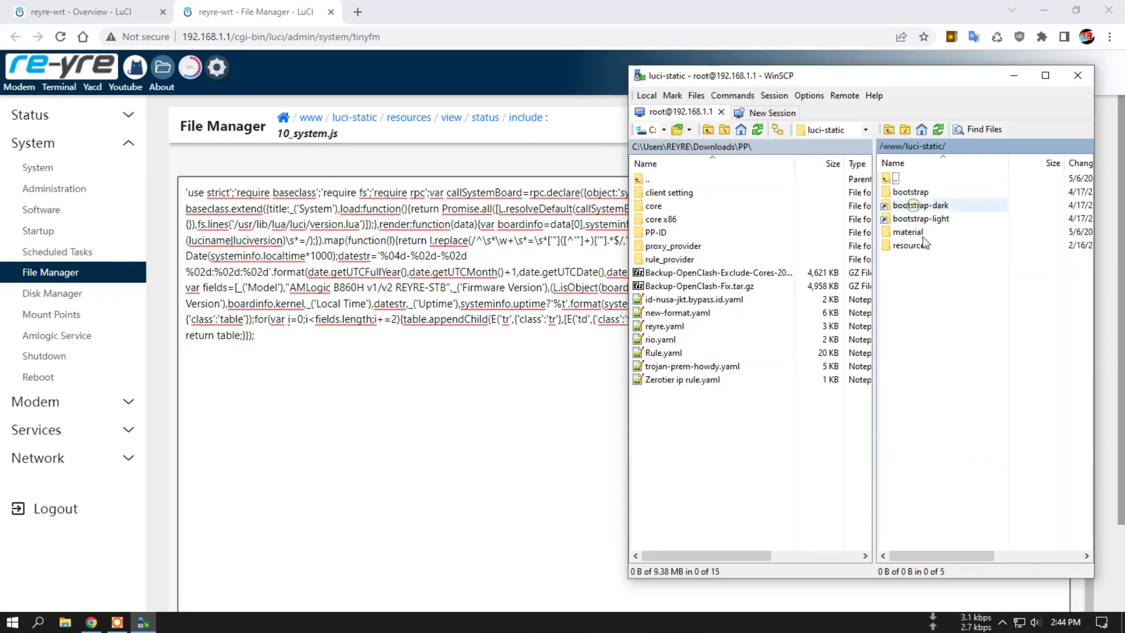
double_click(909, 245)
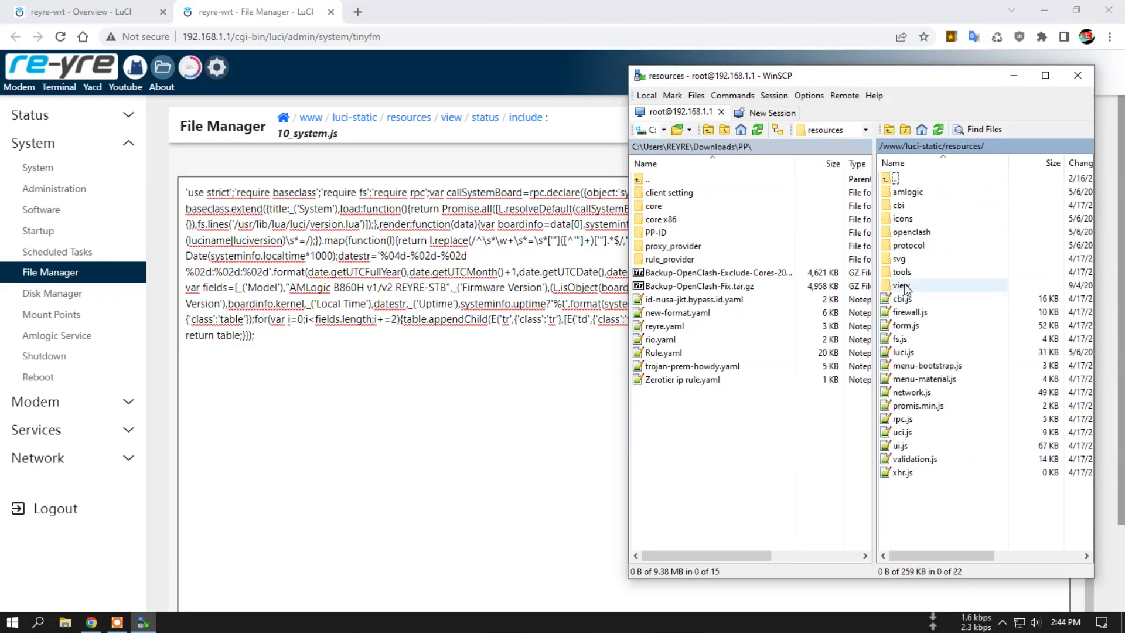
double_click(905, 284)
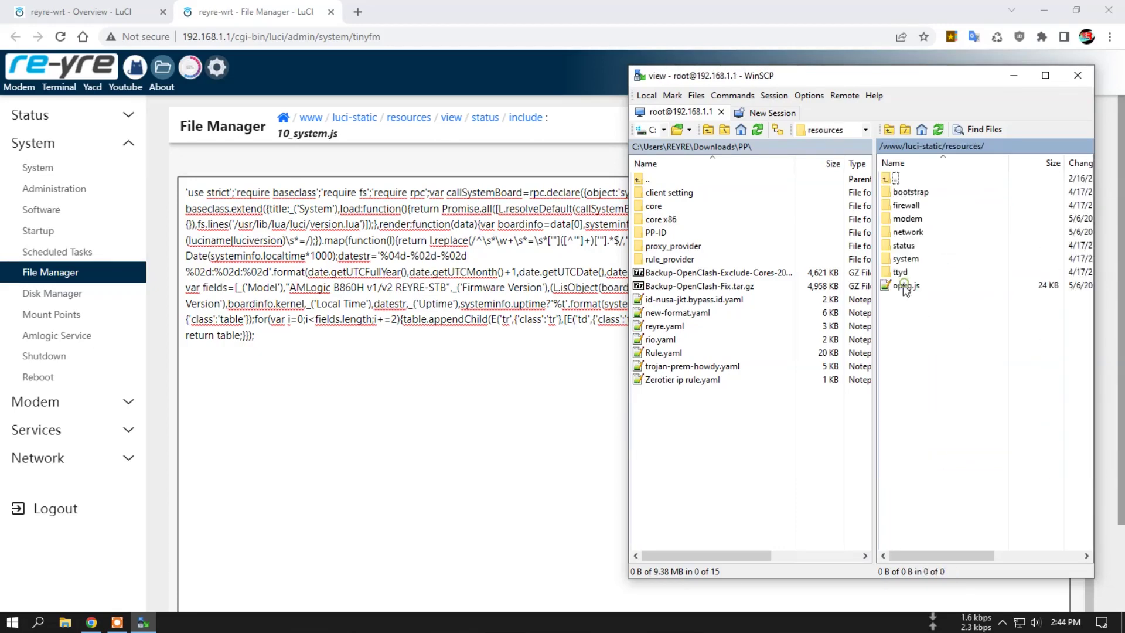
double_click(905, 245)
double_click(912, 193)
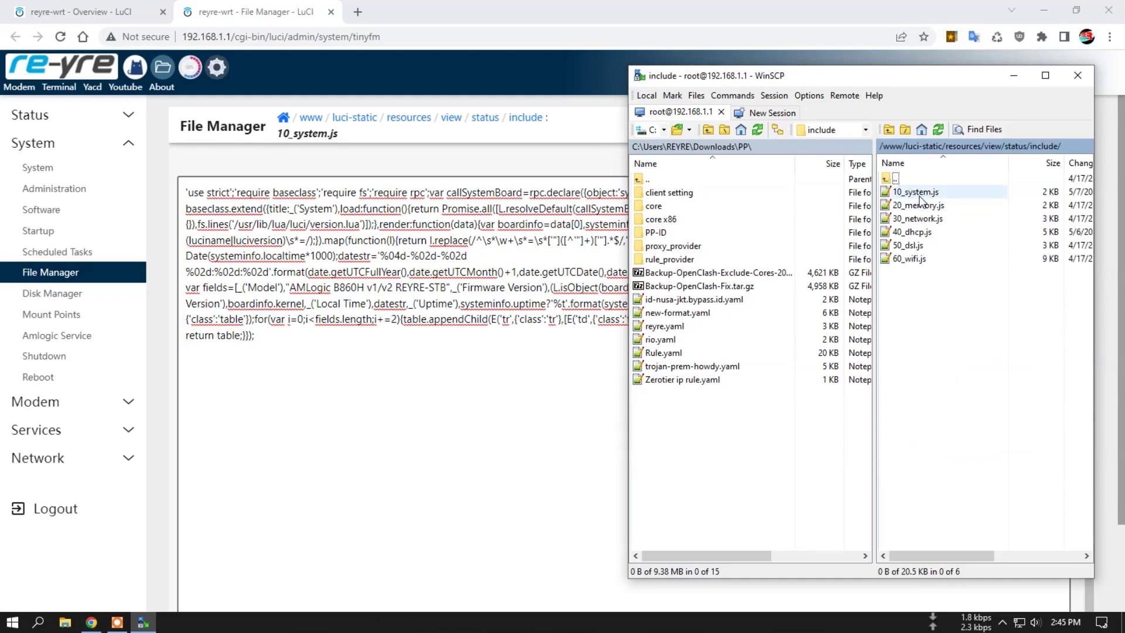
Step: Open 10_system.js from the include folder to view its code, and close both the editor and WinSCP
double_click(921, 195)
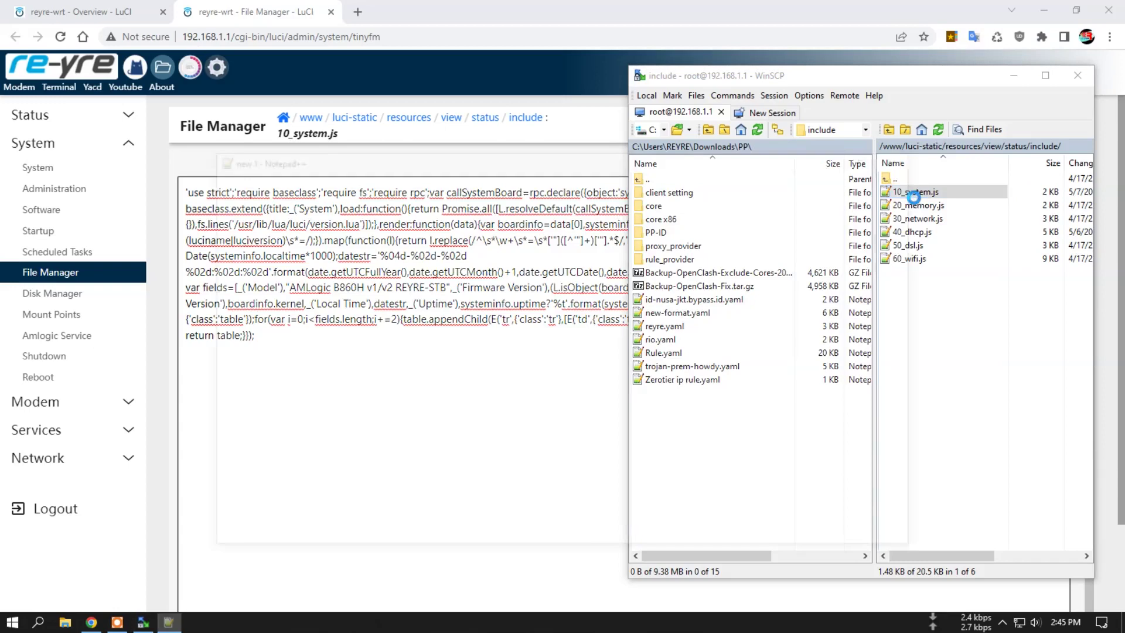
click(559, 384)
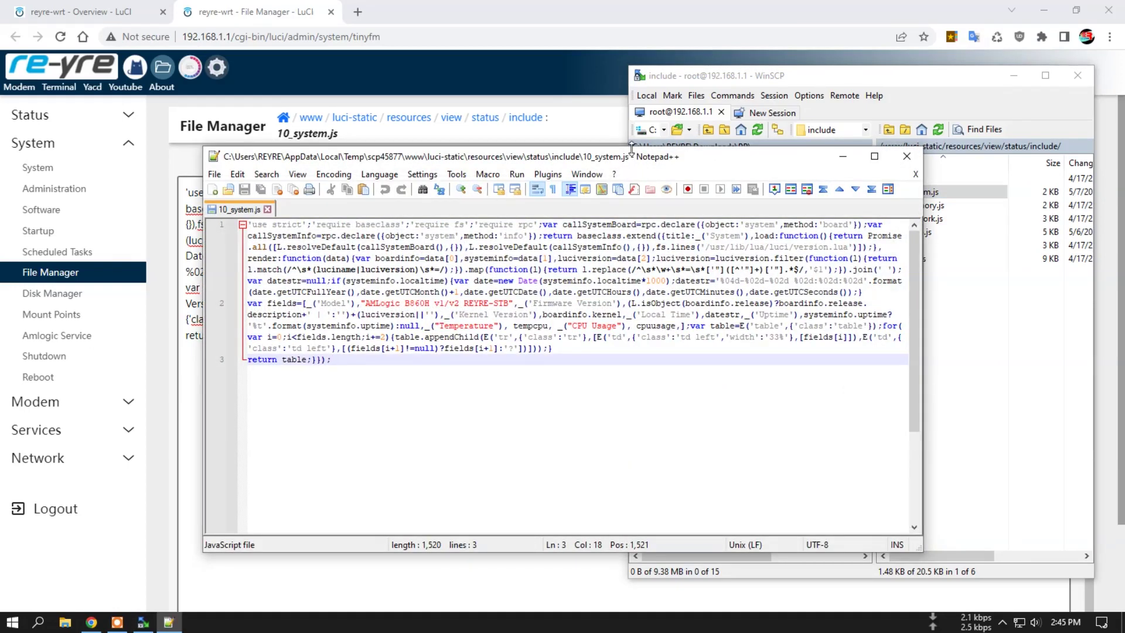
drag(628, 164, 624, 153)
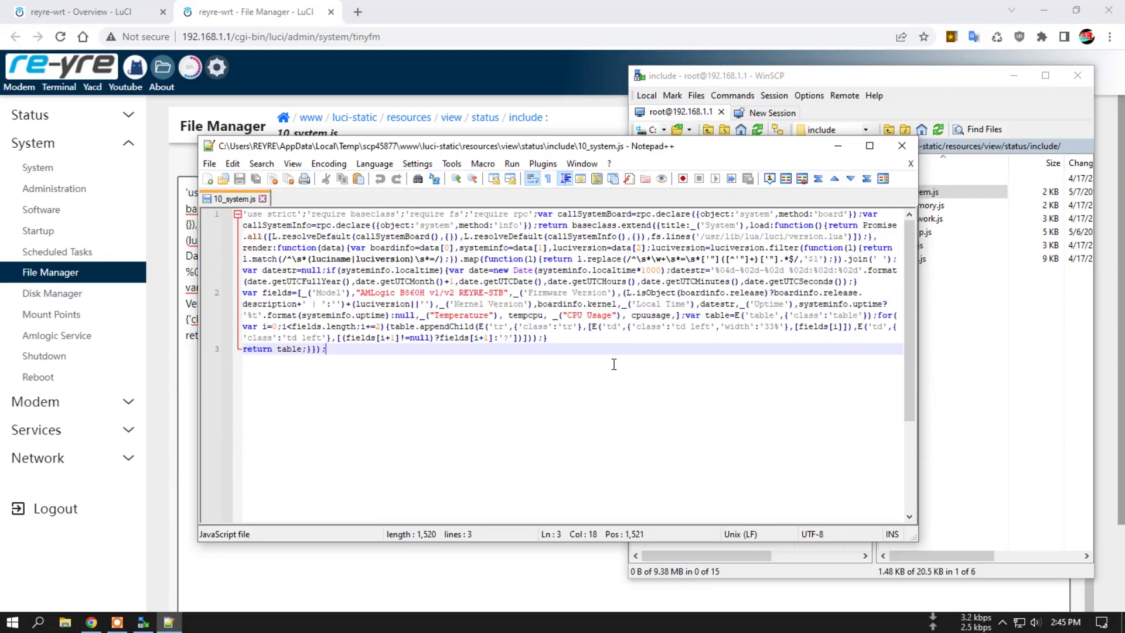
click(901, 145)
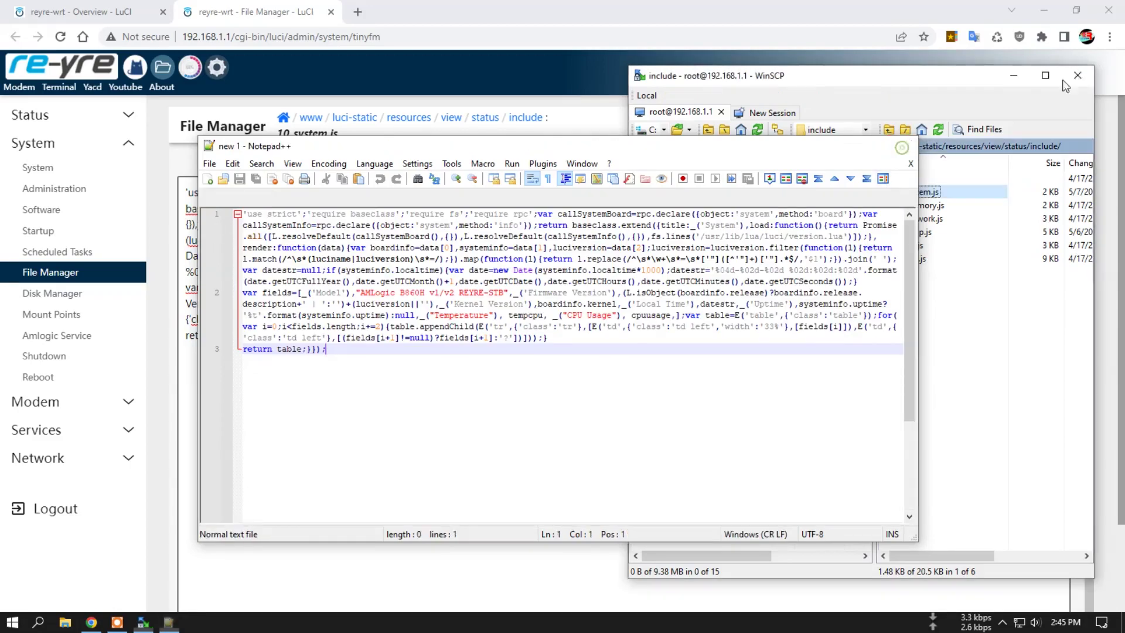
click(1078, 75)
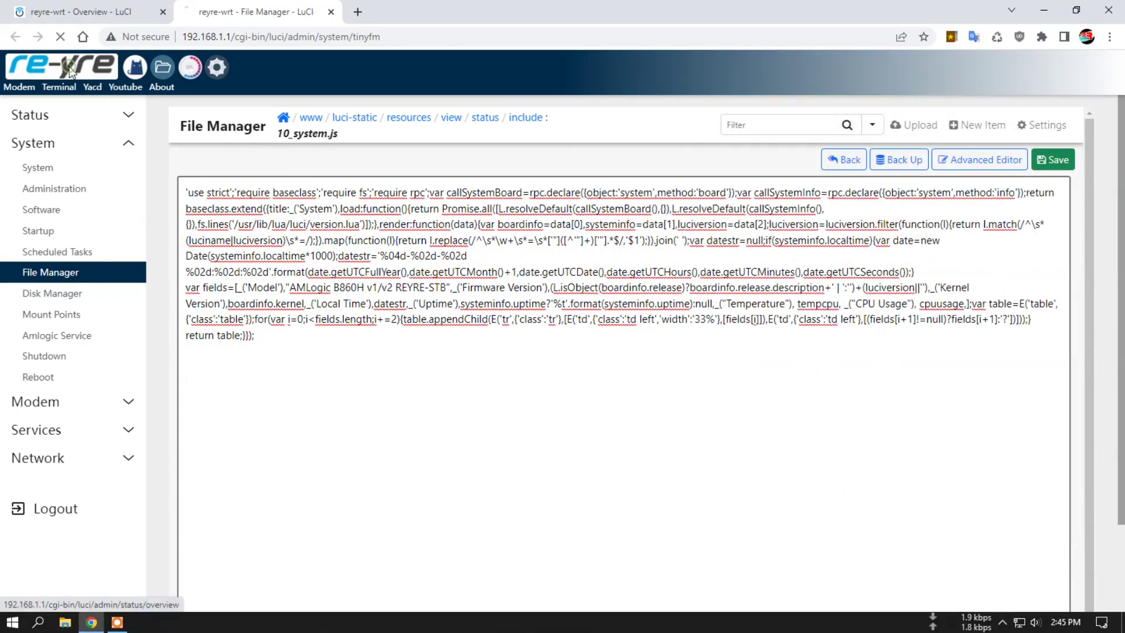
Step: Return to the LuCI Overview page from the File Manager and check the System table
click(67, 65)
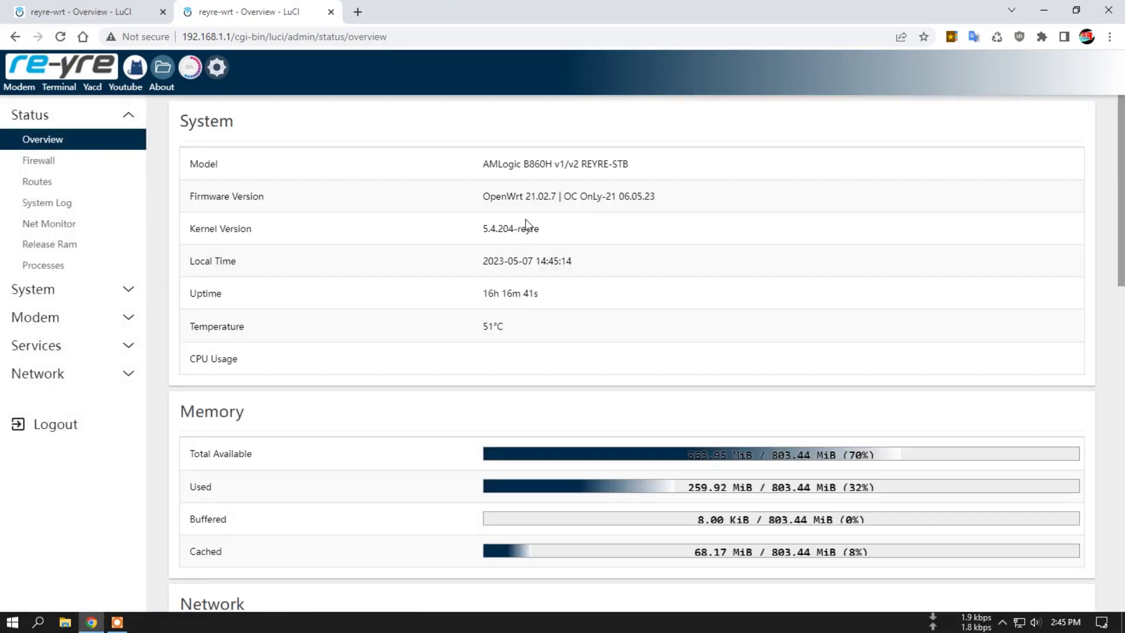
scroll(548, 315, down, 2)
scroll(545, 316, up, 2)
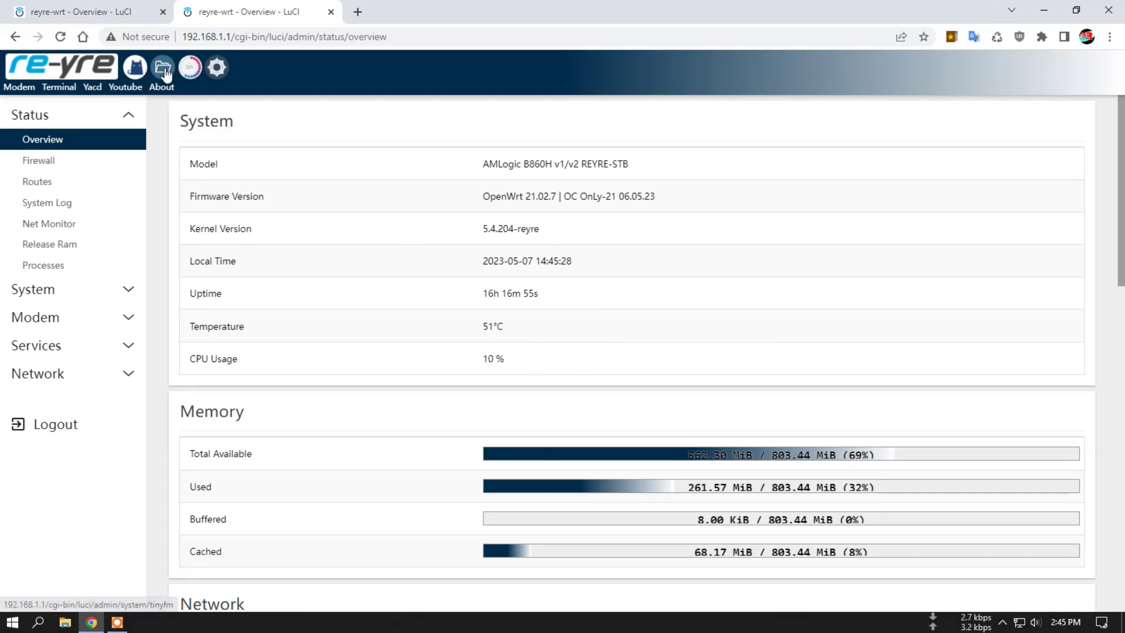
Step: Keep only the first Overview browser tab, closing the duplicate, and look through the page down to Active DHCP Leases
click(55, 7)
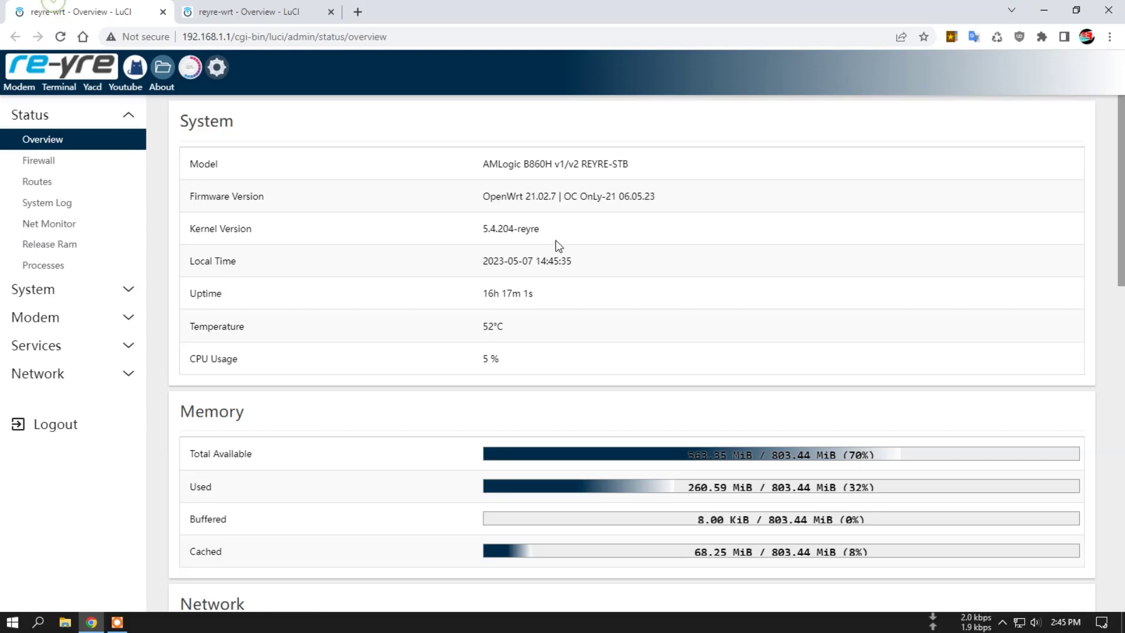
click(330, 12)
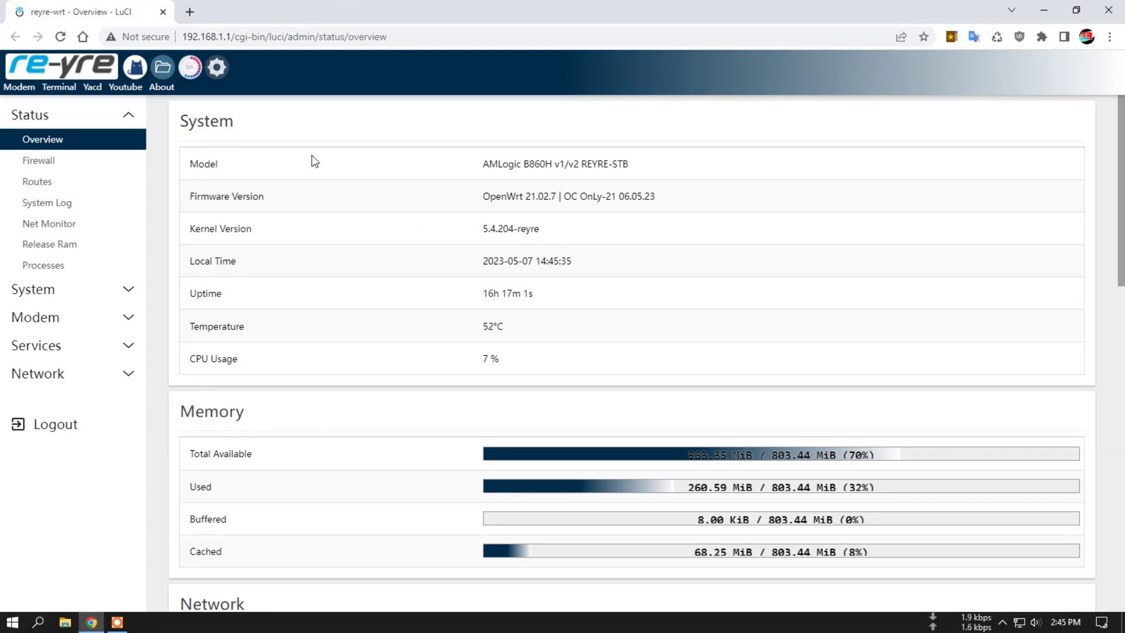
scroll(399, 248, down, 20)
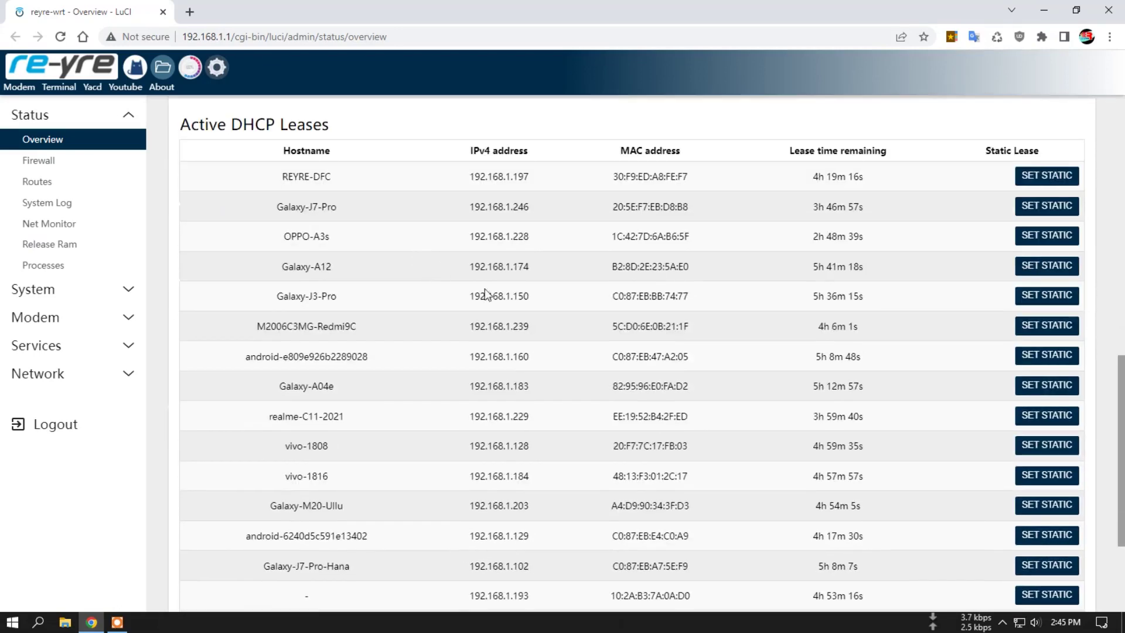
scroll(509, 297, up, 20)
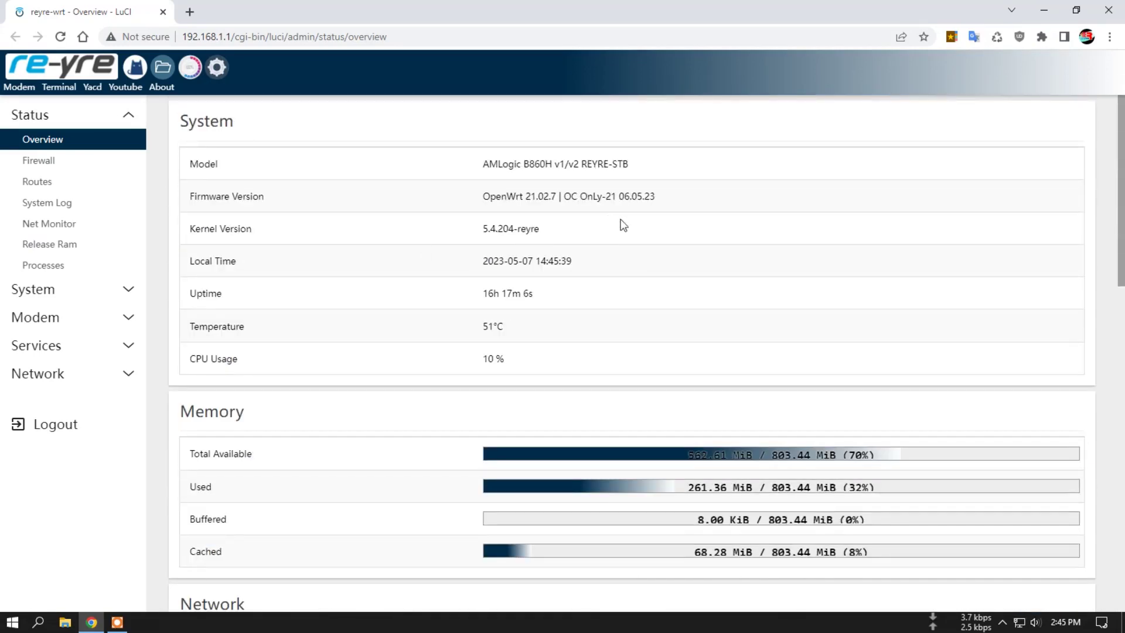